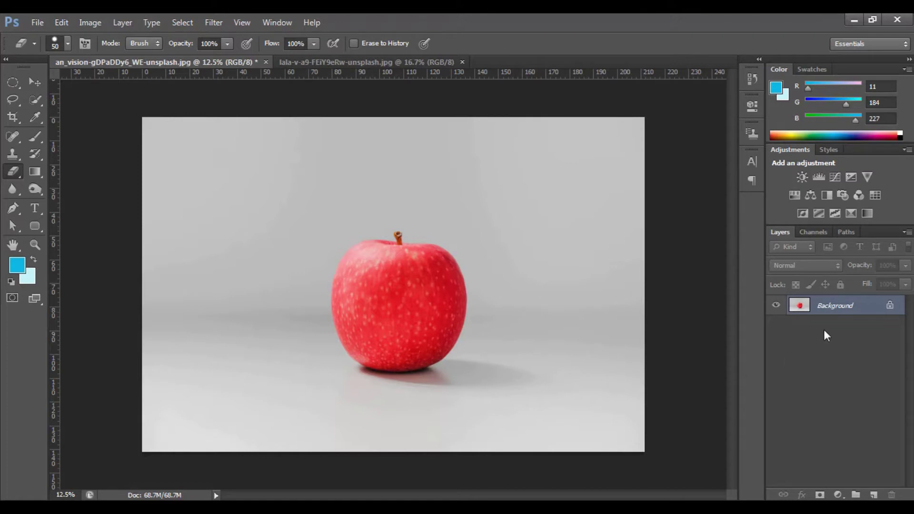
Unlock Background as Layer 0, switch to Large Thumbnails, and add a white layer mask.
double_click(842, 309)
left_click(579, 174)
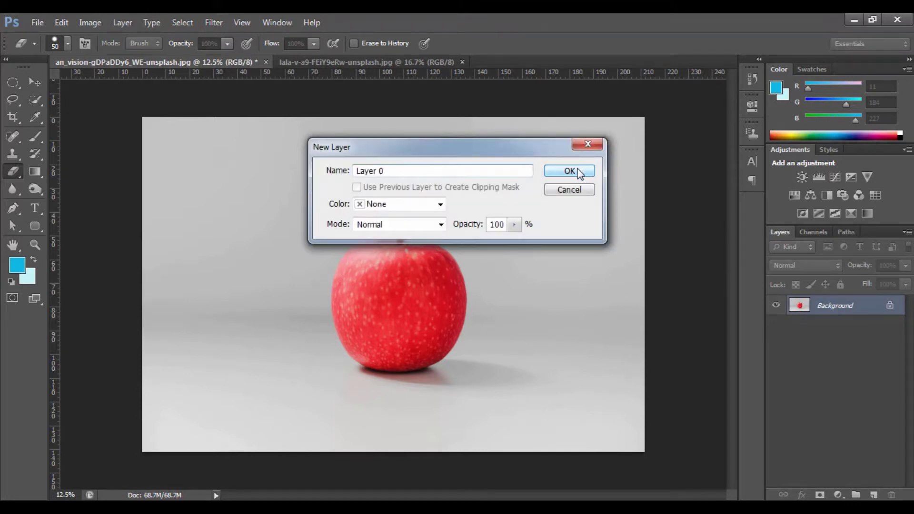
right_click(794, 359)
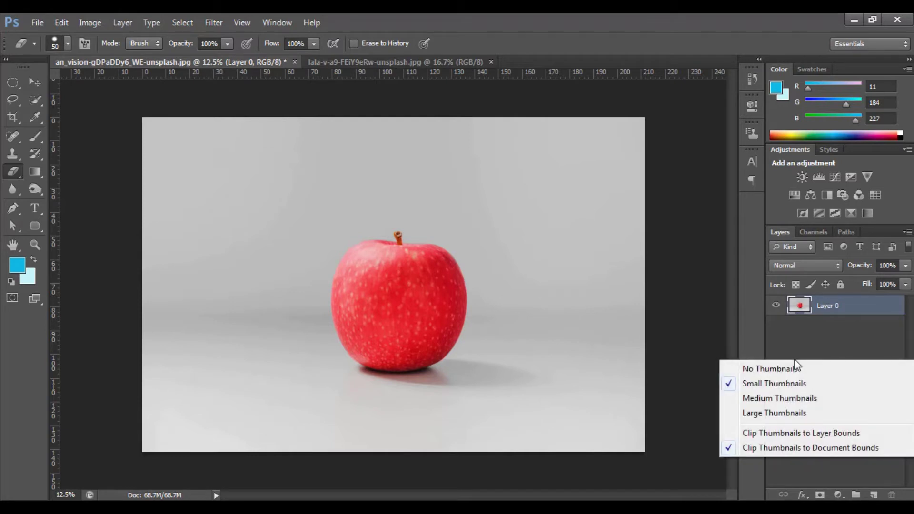
left_click(767, 399)
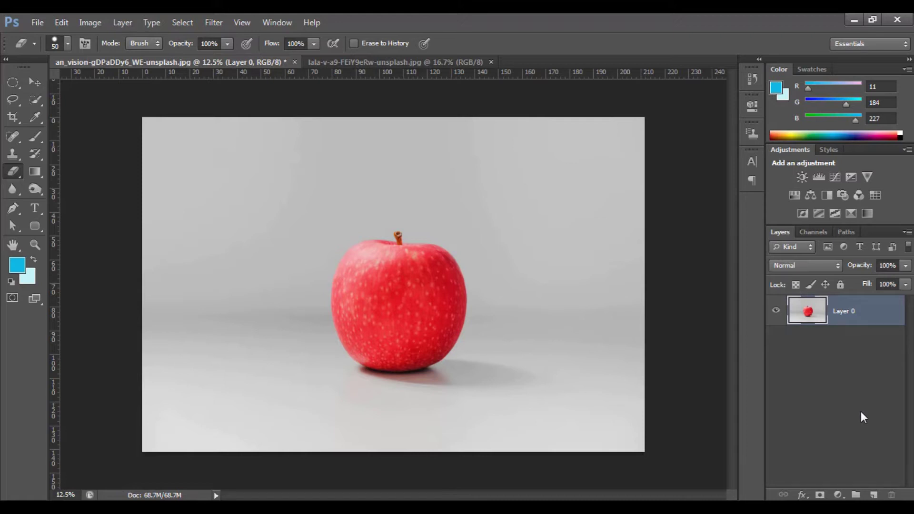
left_click(817, 495)
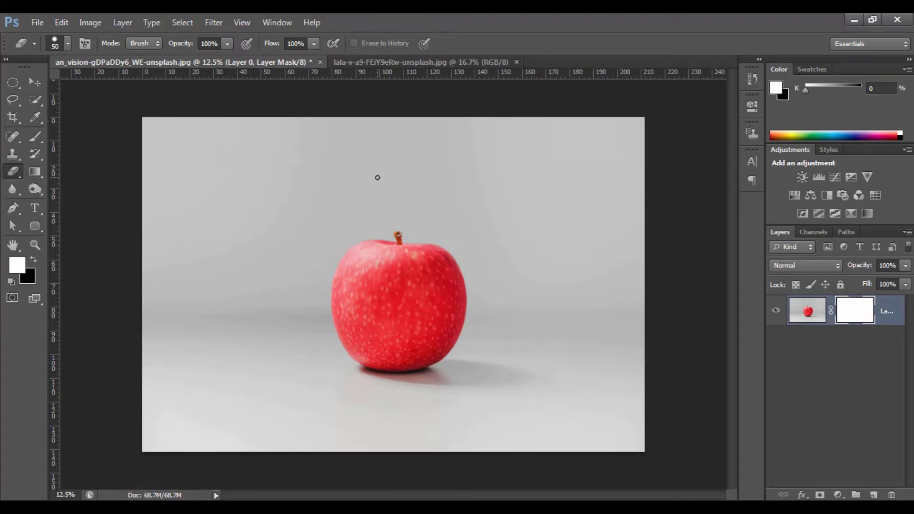
Brush black onto the mask to hide the photo's right side and top strip.
left_click(41, 136)
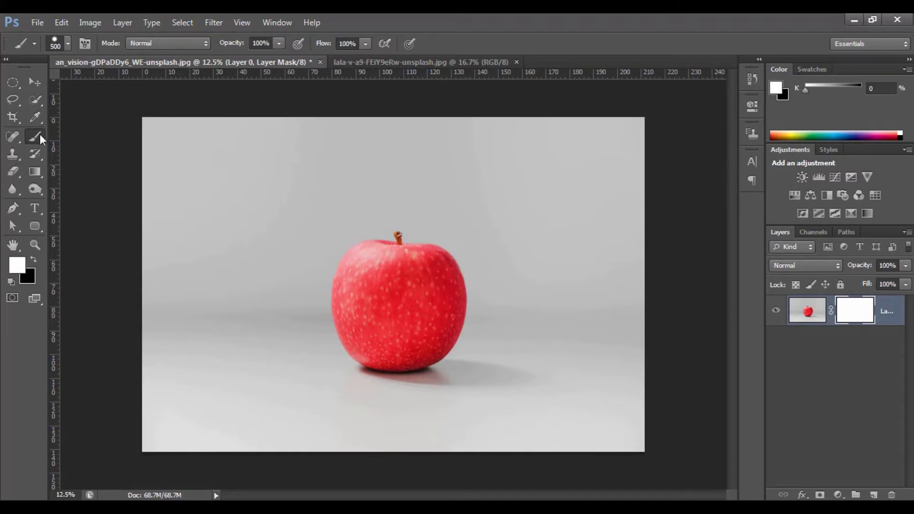
key("x")
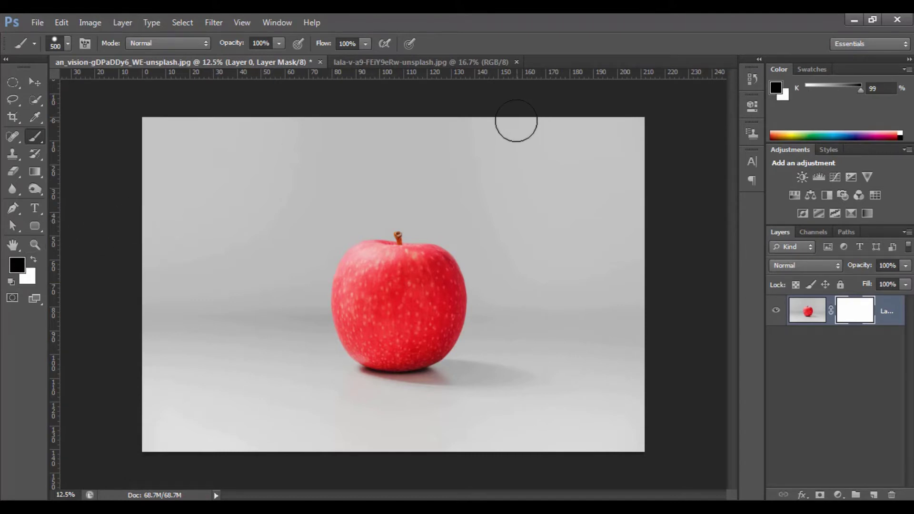
mouse_move(514, 119)
left_mouse_down()
mouse_move(538, 132)
mouse_move(552, 176)
mouse_move(488, 171)
mouse_move(649, 203)
mouse_move(625, 230)
mouse_move(540, 224)
mouse_move(490, 202)
mouse_move(481, 140)
left_mouse_up()
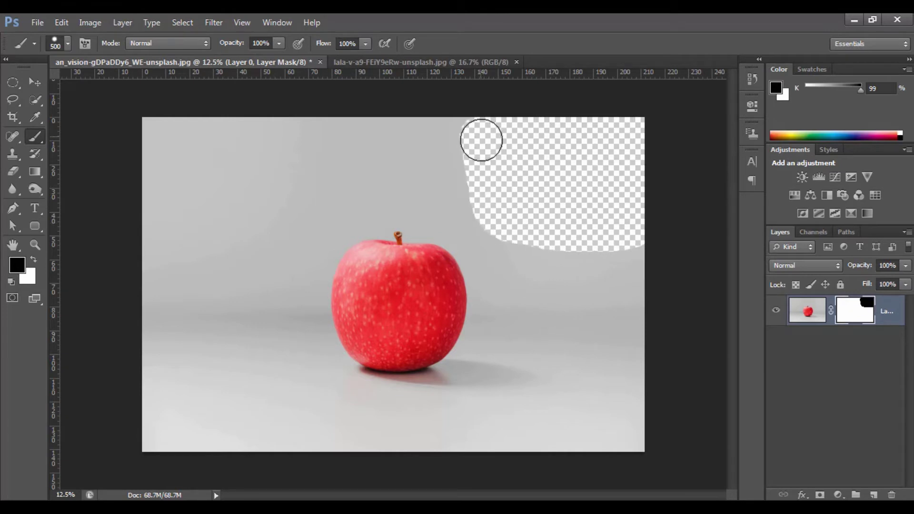
mouse_move(653, 262)
left_mouse_down()
mouse_move(512, 254)
mouse_move(557, 285)
mouse_move(669, 294)
mouse_move(566, 319)
mouse_move(506, 307)
mouse_move(667, 361)
mouse_move(490, 381)
mouse_move(695, 428)
mouse_move(506, 435)
mouse_move(619, 413)
mouse_move(647, 394)
mouse_move(547, 326)
left_mouse_up()
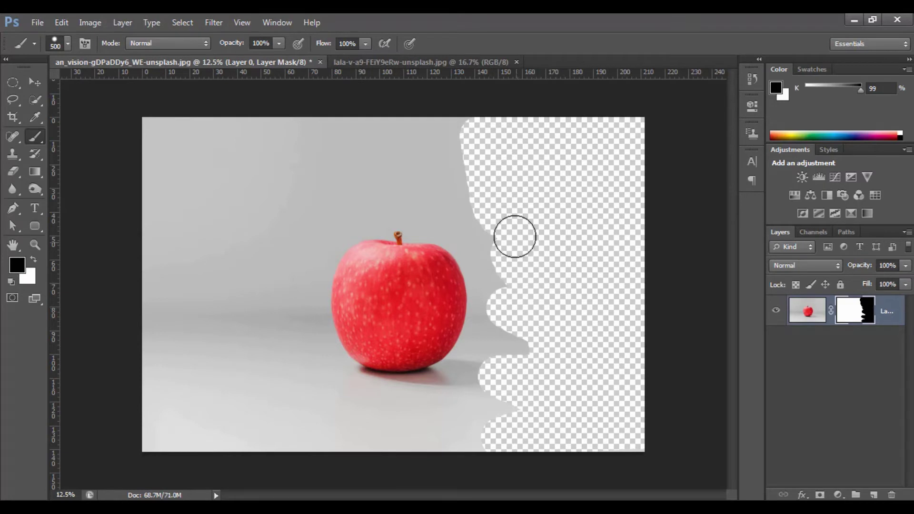
left_click_drag(506, 242, 509, 428)
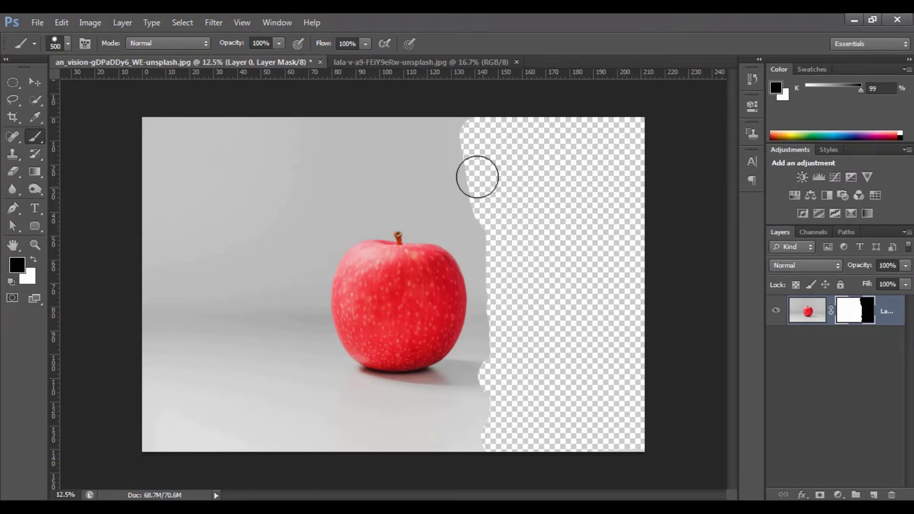
mouse_move(475, 173)
left_mouse_down()
mouse_move(338, 159)
mouse_move(424, 131)
mouse_move(471, 137)
mouse_move(353, 112)
mouse_move(257, 149)
mouse_move(322, 154)
left_mouse_up()
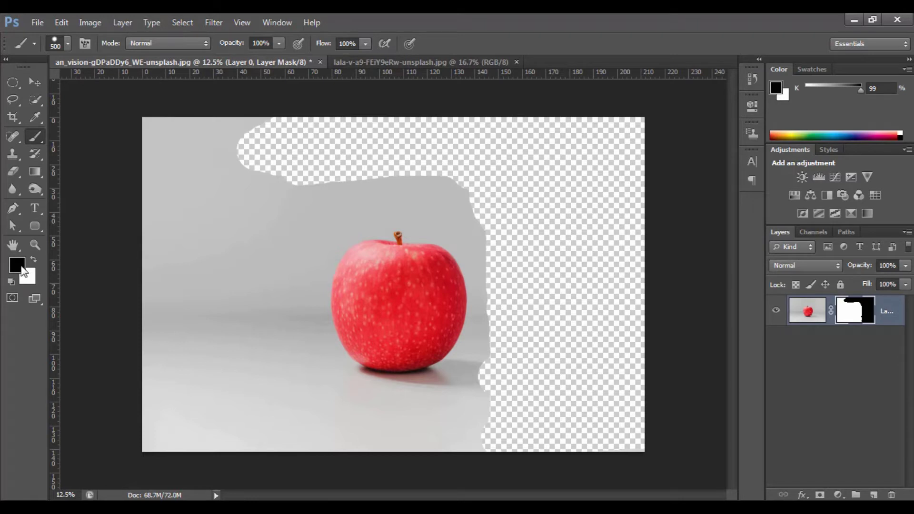
Brush white onto the mask to restore the top strip and a patch inside the hidden area.
key("x")
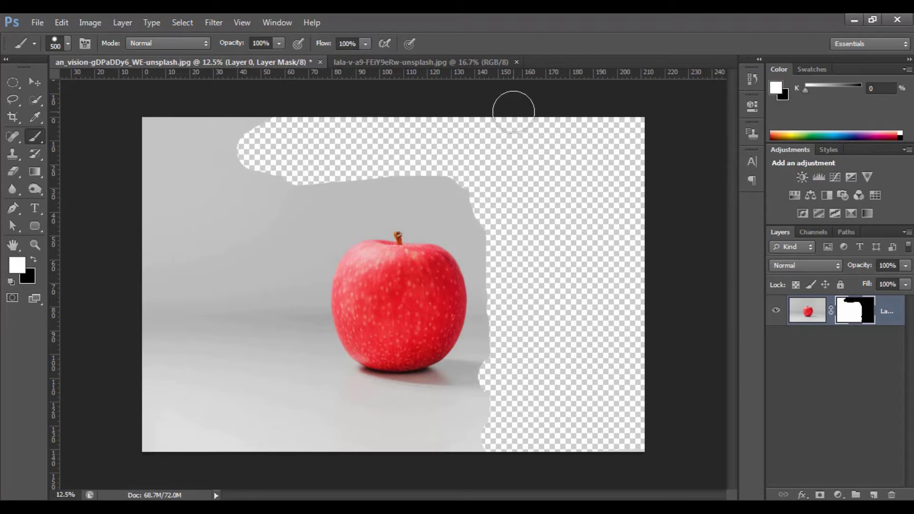
left_click_drag(302, 133, 534, 133)
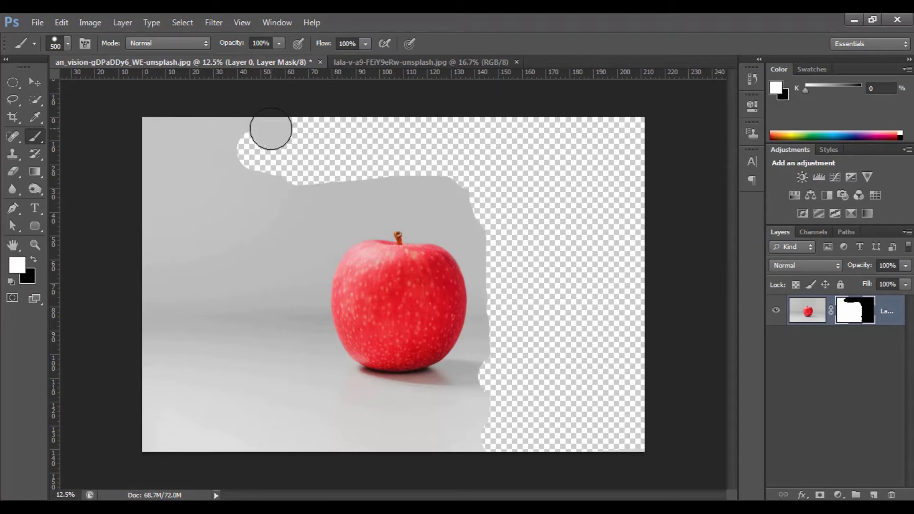
mouse_move(473, 138)
left_mouse_down()
mouse_move(321, 134)
mouse_move(249, 157)
mouse_move(572, 162)
mouse_move(563, 131)
mouse_move(579, 129)
mouse_move(604, 175)
mouse_move(669, 170)
left_mouse_up()
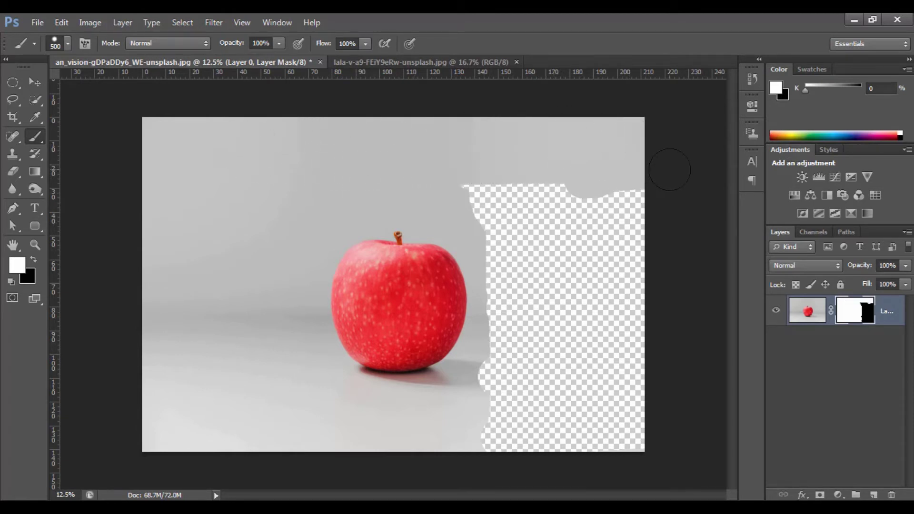
left_click(615, 260)
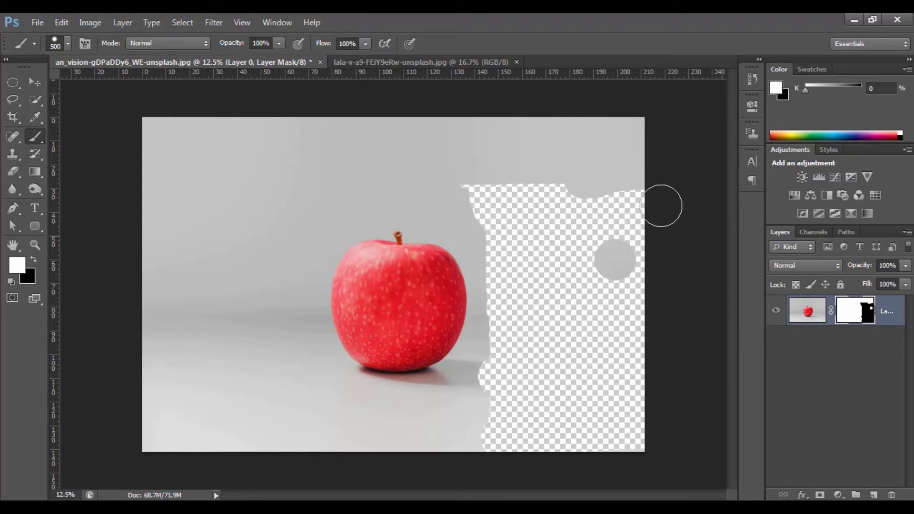
mouse_move(463, 169)
left_mouse_down()
mouse_move(515, 204)
mouse_move(477, 220)
mouse_move(658, 243)
left_mouse_up()
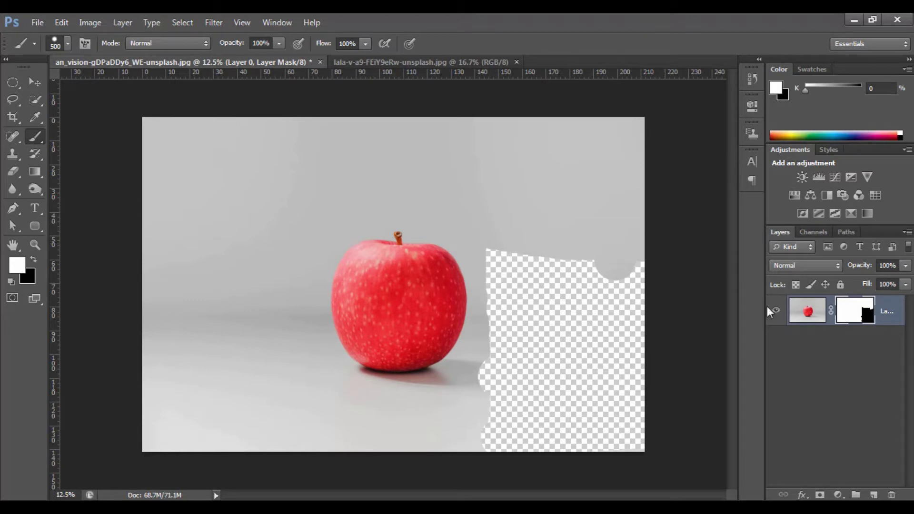
Add Layer 1 below Layer 0, fill it cyan, check it, and reselect Layer 0's mask.
left_click(873, 495)
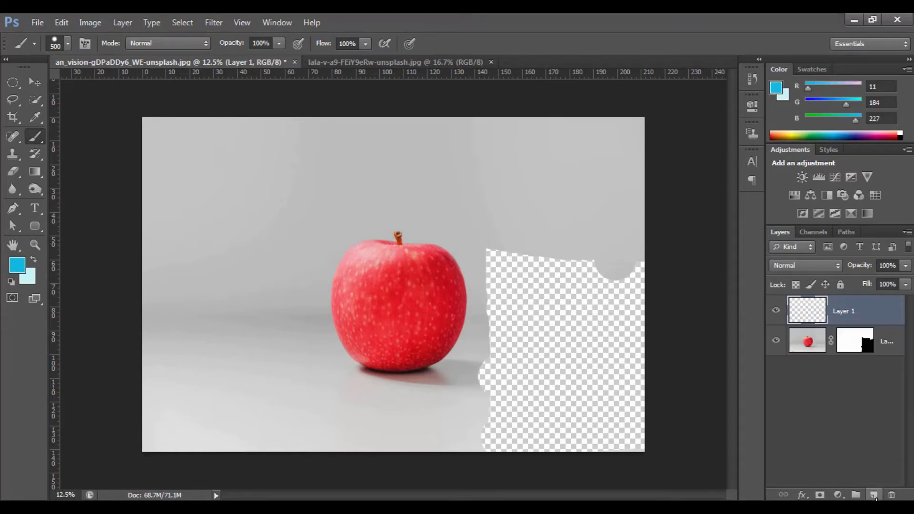
left_click_drag(849, 316, 842, 391)
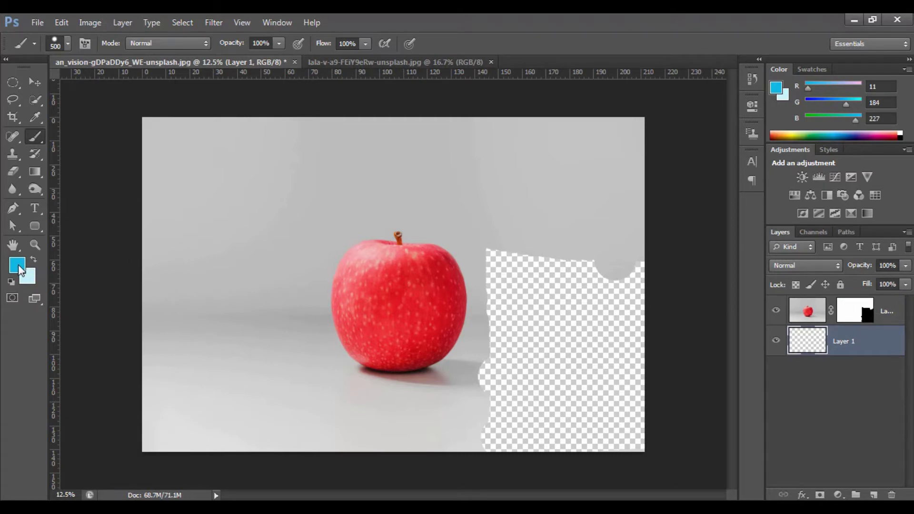
key("alt+BackSpace")
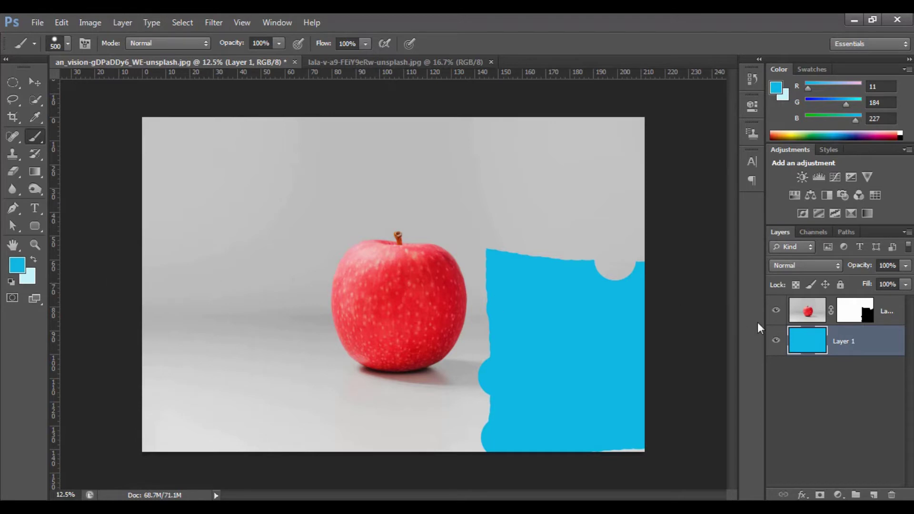
left_click(775, 311)
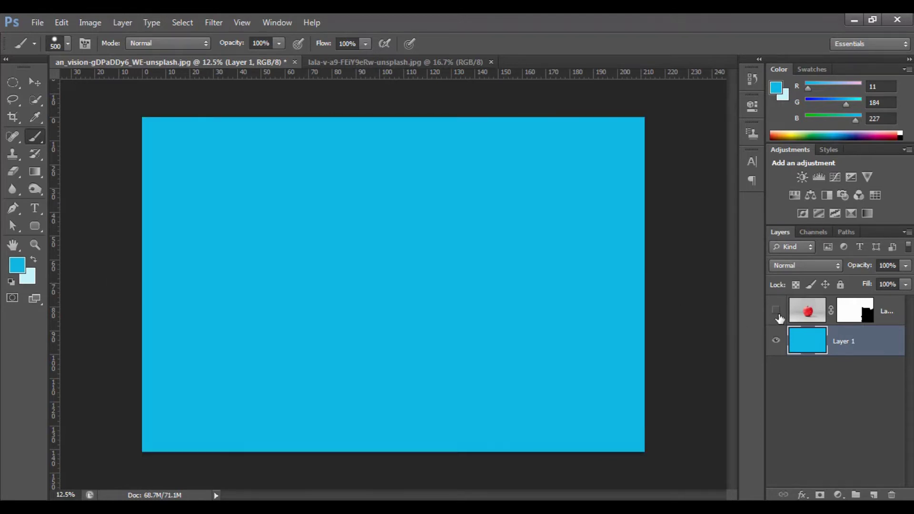
left_click(775, 311)
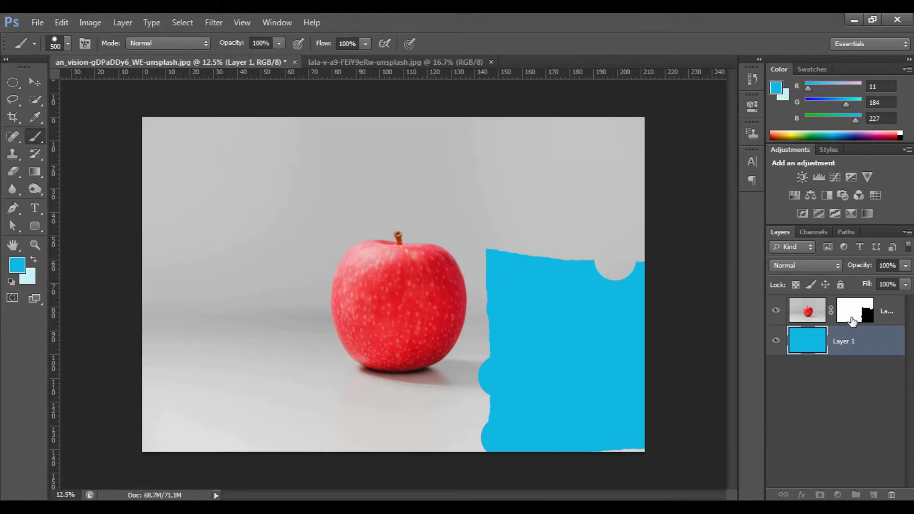
left_click(852, 322)
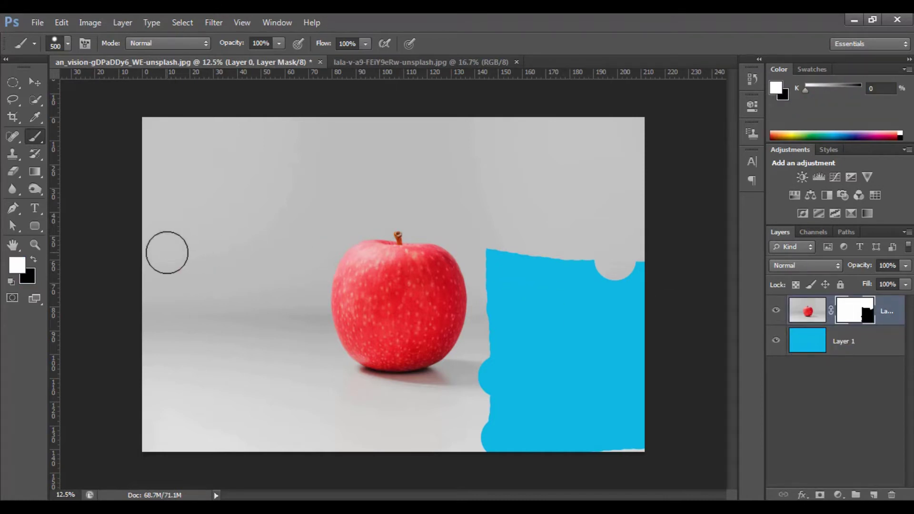
Reset colours to black/white and brush black around the apple to hide more backdrop.
left_click(15, 284)
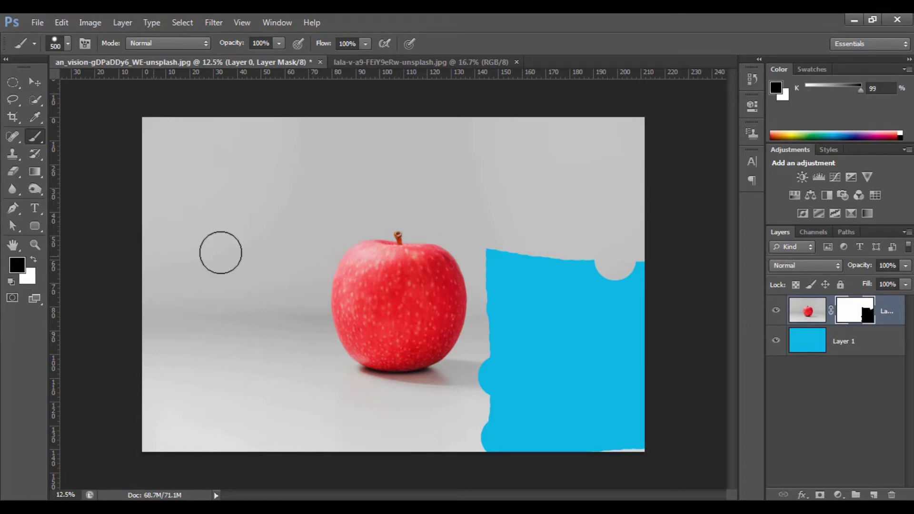
mouse_move(617, 253)
left_mouse_down()
mouse_move(570, 162)
mouse_move(457, 147)
mouse_move(638, 112)
mouse_move(455, 143)
mouse_move(600, 185)
mouse_move(483, 192)
mouse_move(428, 117)
left_mouse_up()
mouse_move(490, 221)
left_mouse_down()
mouse_move(500, 292)
mouse_move(467, 463)
mouse_move(448, 426)
mouse_move(307, 433)
mouse_move(516, 418)
mouse_move(333, 444)
mouse_move(174, 419)
mouse_move(169, 430)
mouse_move(300, 429)
mouse_move(139, 419)
mouse_move(154, 449)
mouse_move(151, 152)
mouse_move(215, 120)
mouse_move(416, 119)
mouse_move(128, 143)
left_mouse_up()
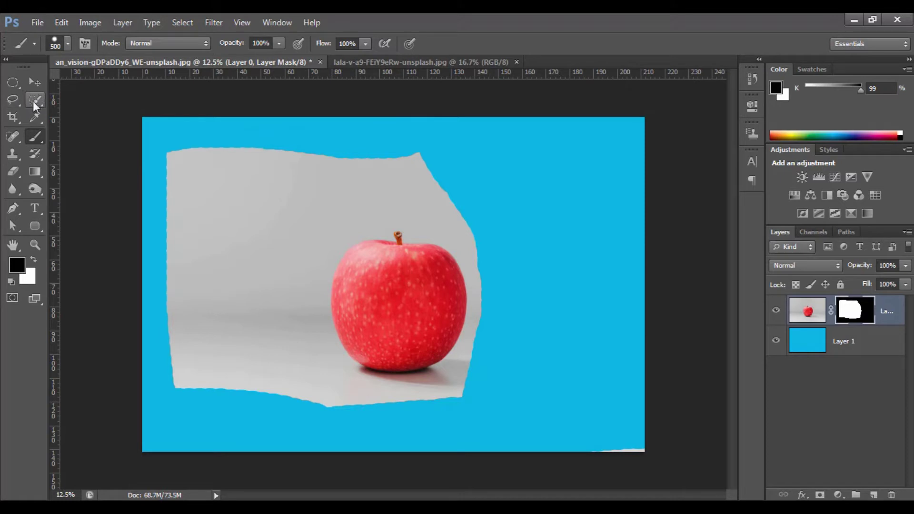
Quick-select the grey backdrop and mask it out black, then select and deselect near the stem.
left_click_drag(33, 101, 61, 98)
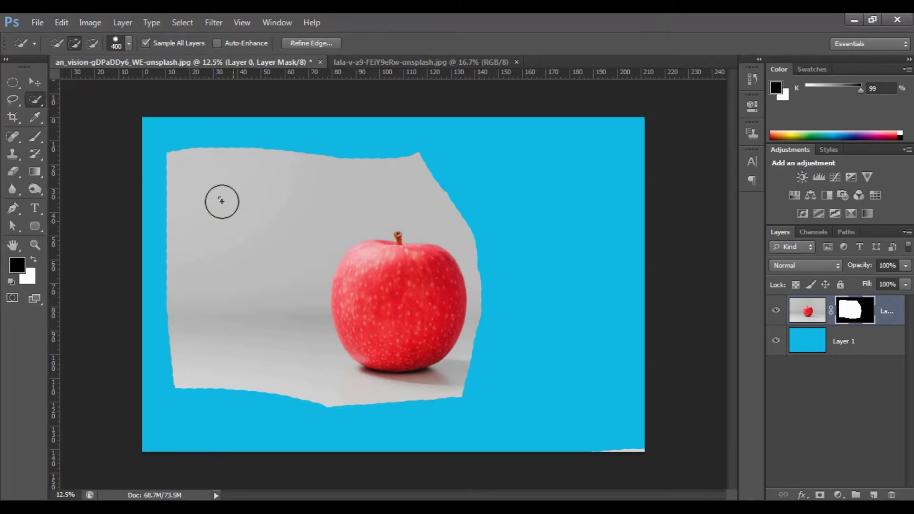
left_click_drag(221, 201, 394, 178)
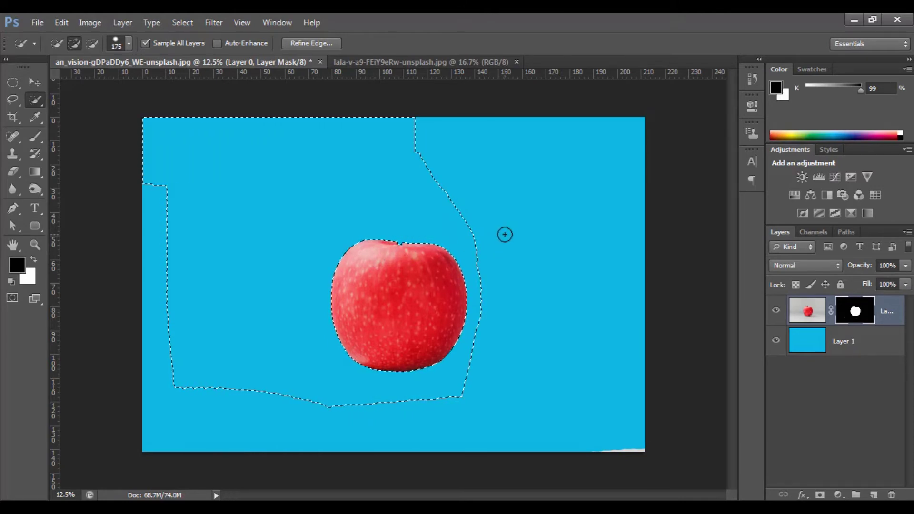
key("ctrl+d")
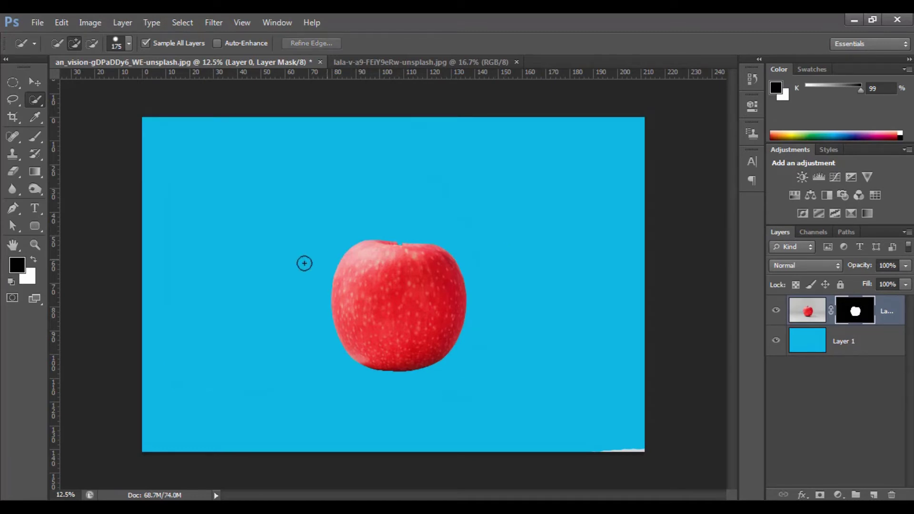
key("x")
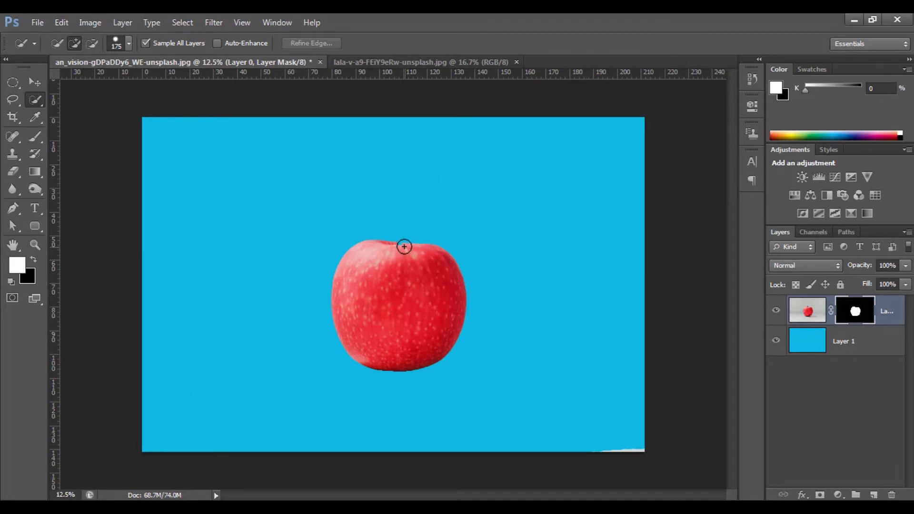
left_click_drag(401, 234, 401, 223)
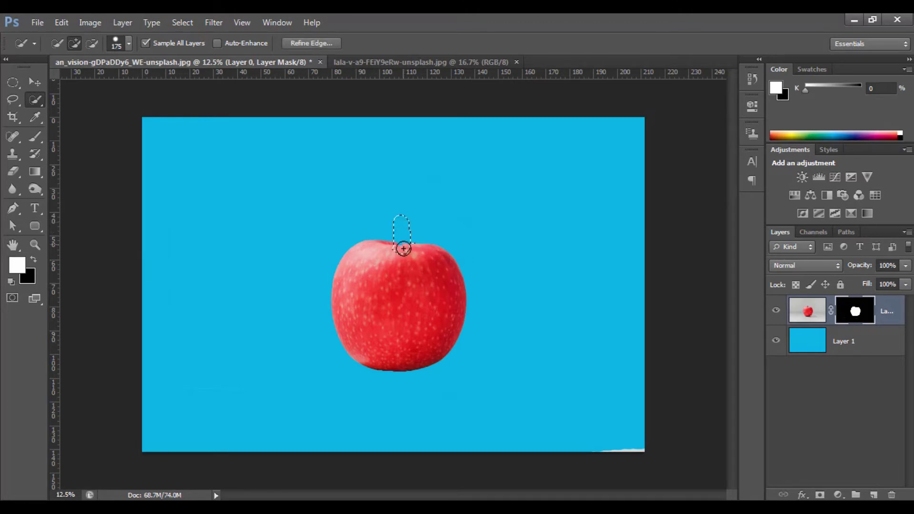
key("ctrl+d")
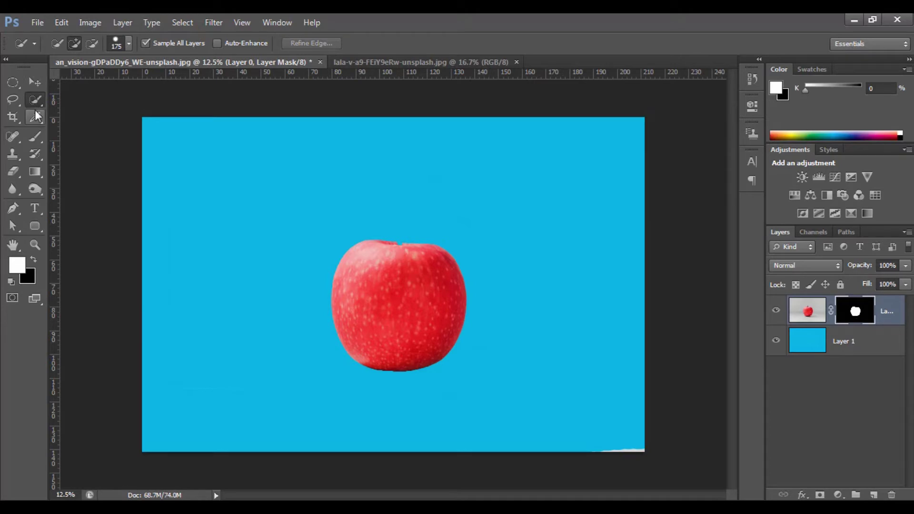
Brush white over the stem to restore it, then zoom in to 100% on it.
left_click(32, 137)
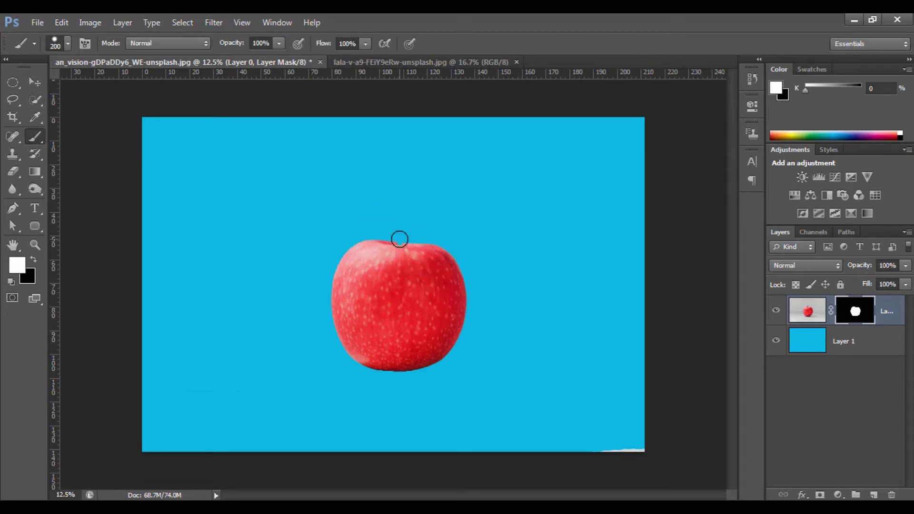
left_click_drag(398, 241, 399, 222)
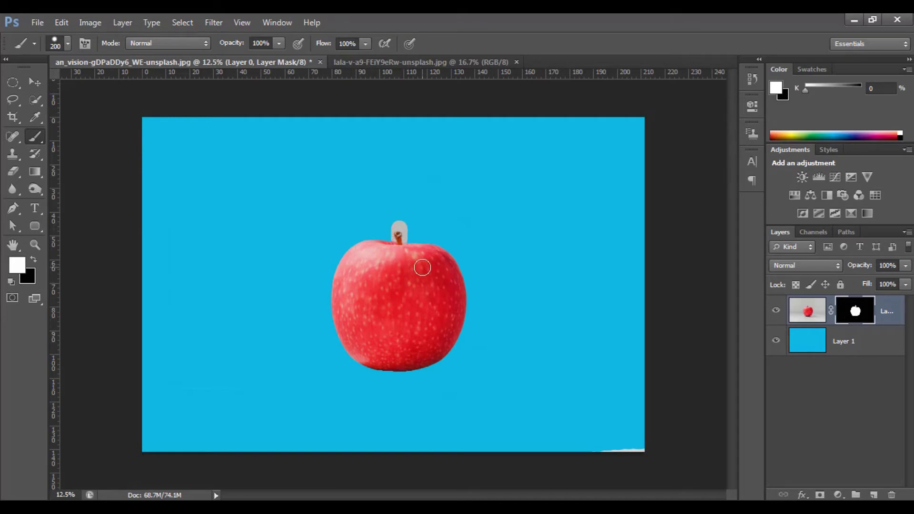
key("ctrl+plus")
key("ctrl+plus")
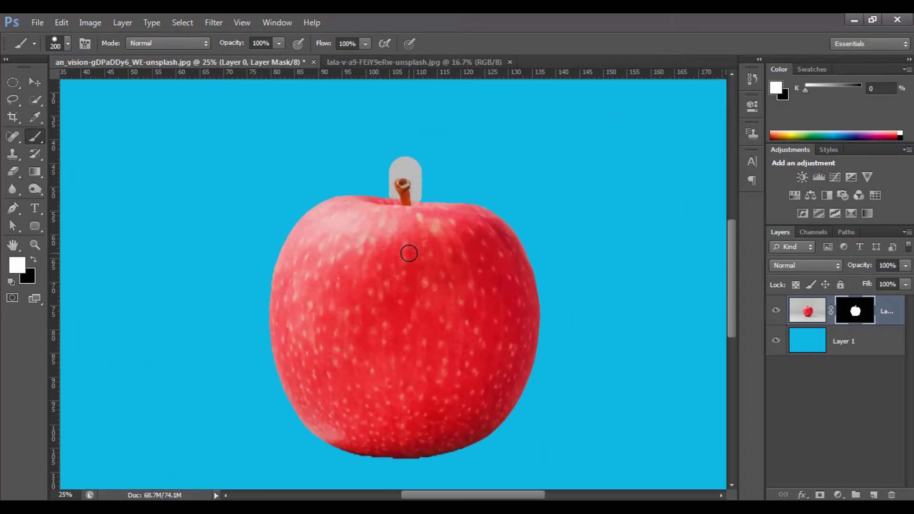
key("ctrl+plus")
key("ctrl+plus")
key("ctrl+plus")
scroll(409, 253, "up", 5)
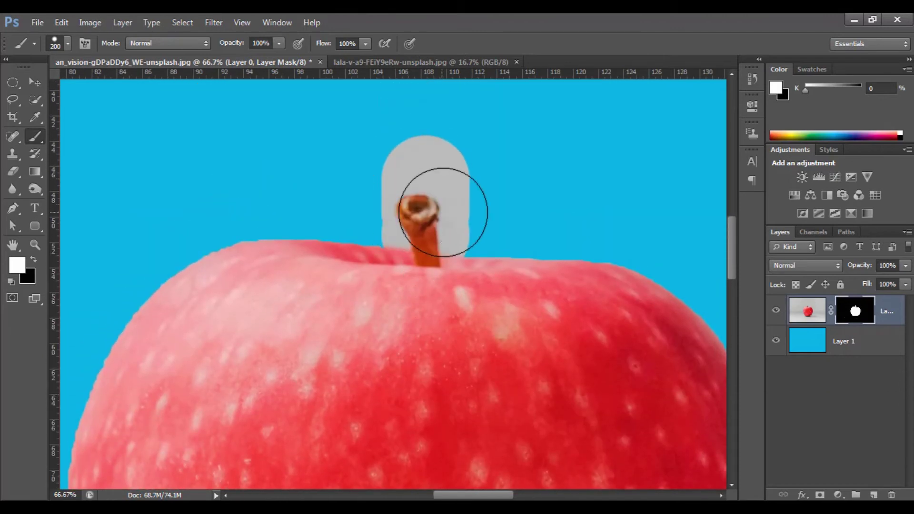
key("ctrl+plus")
scroll(443, 212, "up", 3)
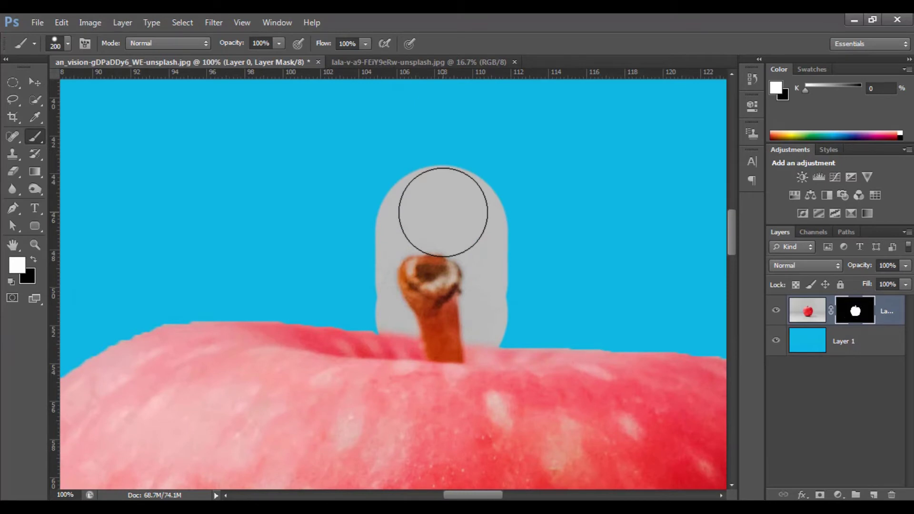
Brush black with a smaller brush to hide the grey patches around the stem.
key("x")
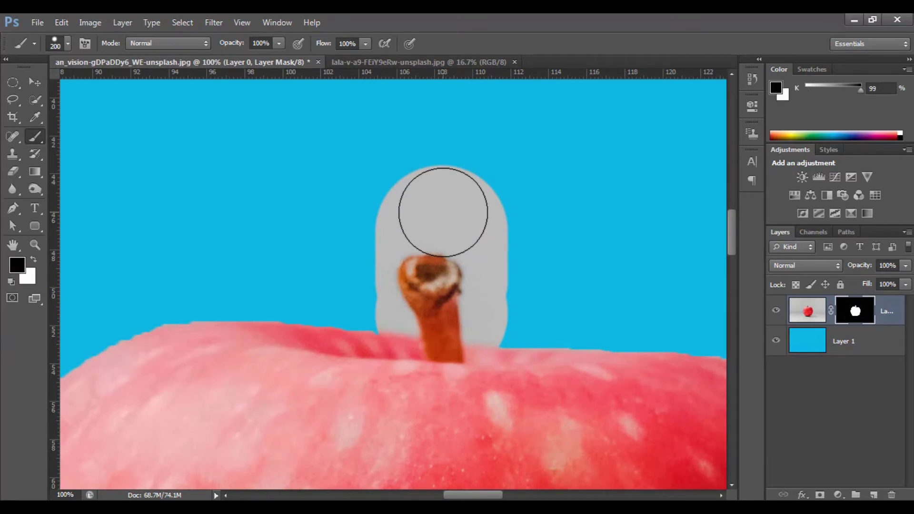
mouse_move(443, 211)
left_mouse_down()
mouse_move(514, 186)
mouse_move(506, 247)
mouse_move(445, 189)
mouse_move(390, 220)
mouse_move(438, 181)
mouse_move(387, 225)
mouse_move(372, 256)
mouse_move(377, 307)
mouse_move(365, 267)
mouse_move(424, 228)
mouse_move(452, 227)
mouse_move(496, 262)
mouse_move(481, 316)
mouse_move(503, 320)
mouse_move(489, 322)
left_mouse_up()
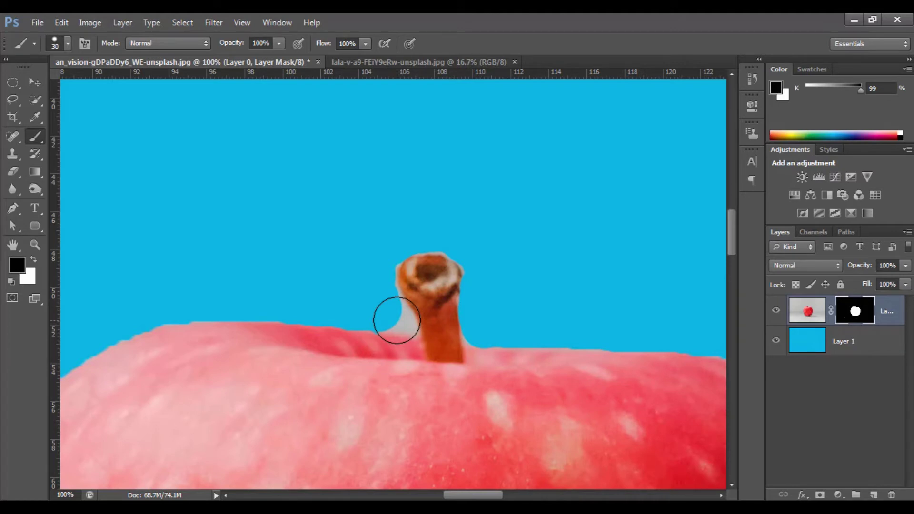
key("bracketleft")
key("bracketleft")
key("bracketleft")
mouse_move(394, 322)
left_mouse_down()
mouse_move(408, 322)
mouse_move(400, 310)
left_mouse_up()
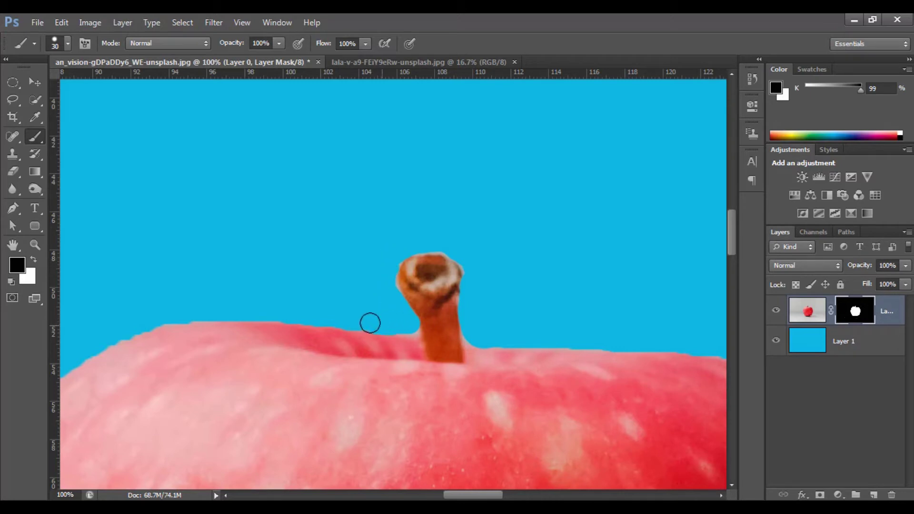
Zoom out, toggle the apple's mask off and on, then hide and delete cyan Layer 1.
key("z")
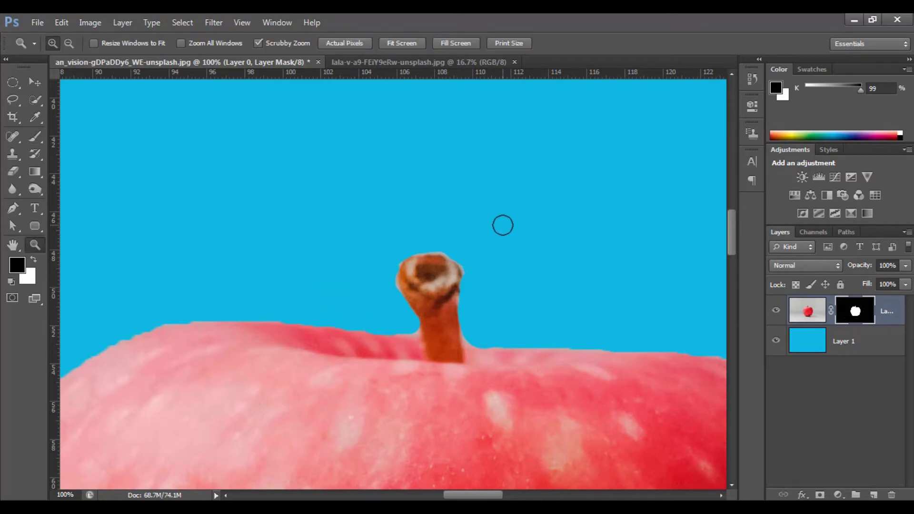
left_click_drag(503, 225, 367, 257)
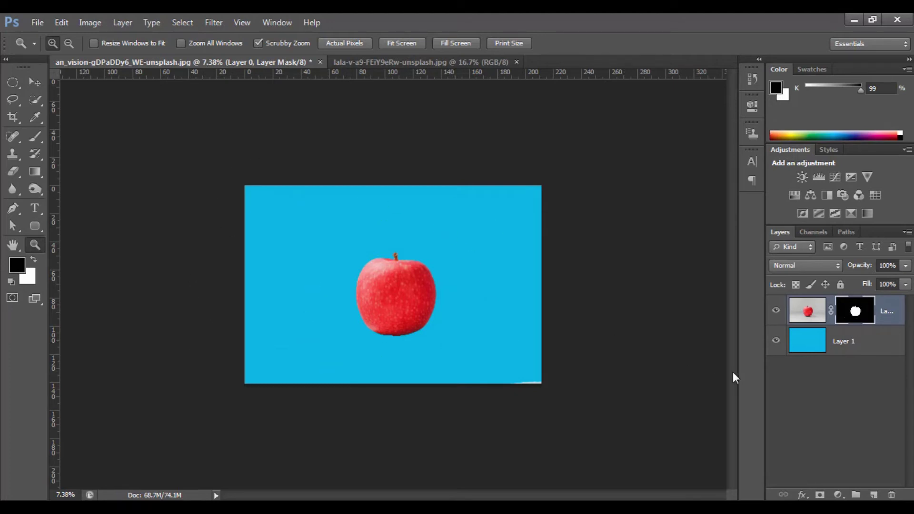
left_click(854, 324, "shift")
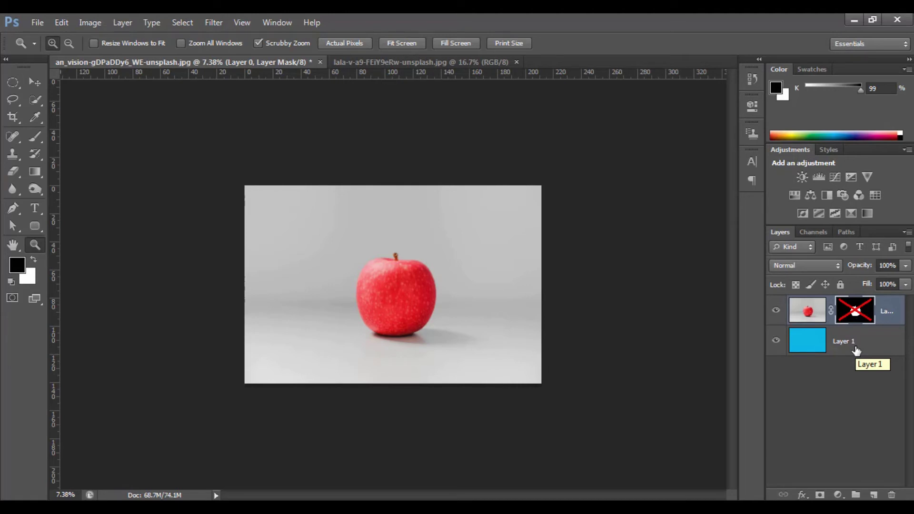
left_click(858, 312, "shift")
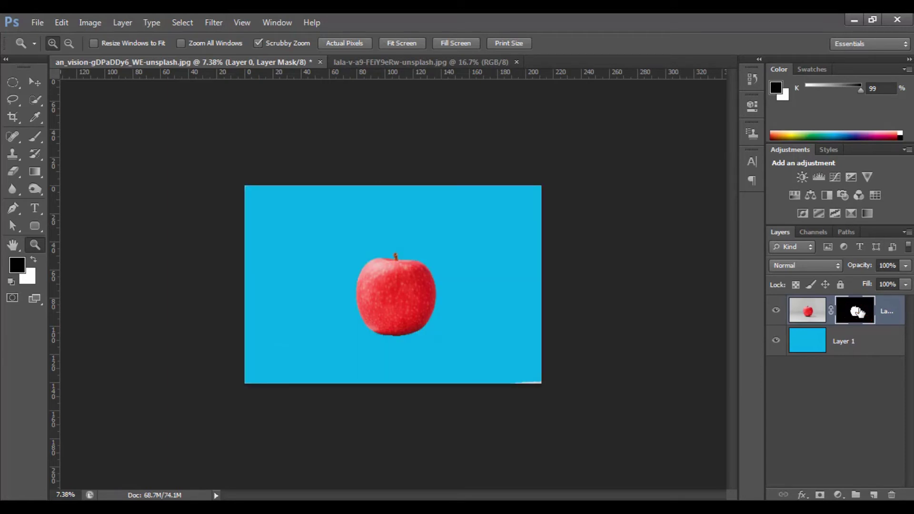
left_click(776, 340)
left_click_drag(858, 338, 891, 495)
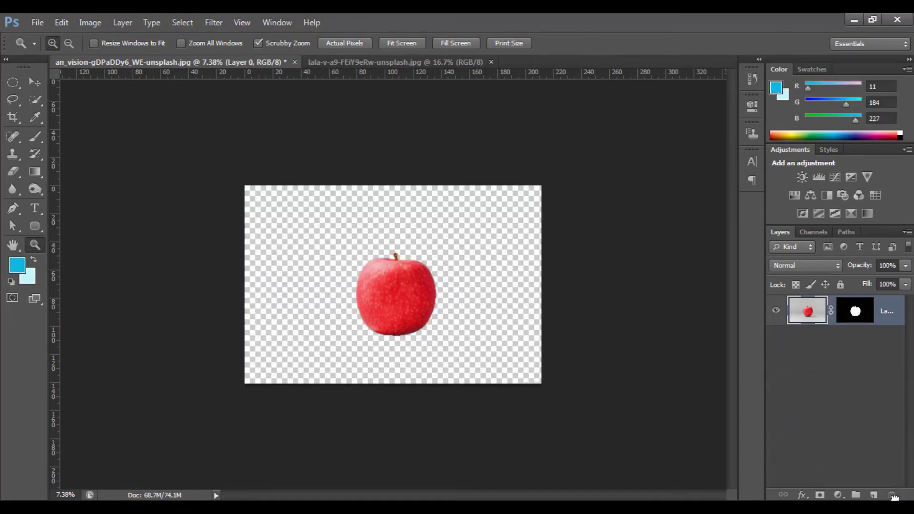
Switch to the pink marble document with the Rectangular Marquee Tool selected.
left_click(386, 60)
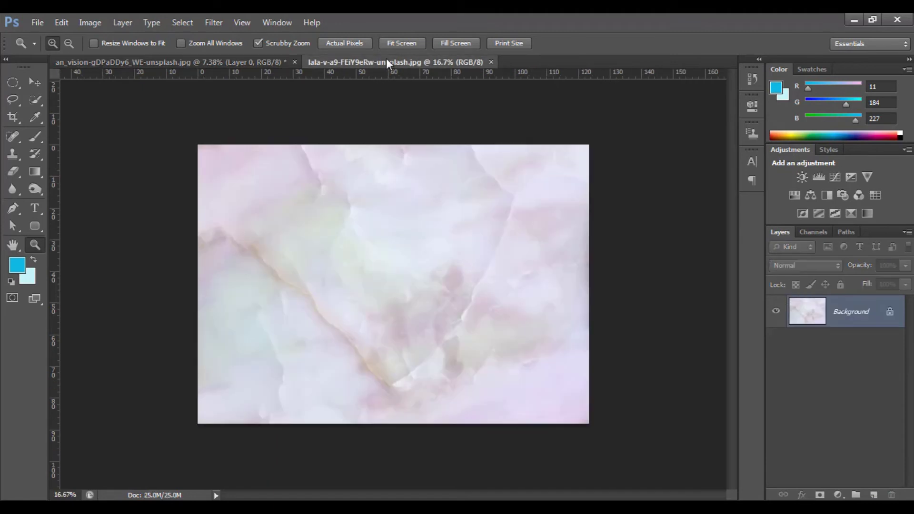
left_click(16, 82)
left_click(47, 84)
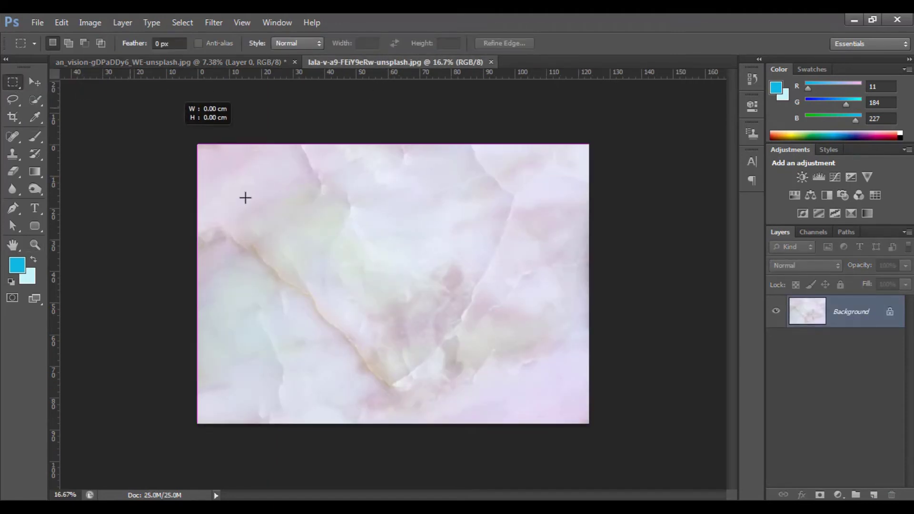
Marquee the entire marble image and drag it into the apple document as Layer 1.
left_click_drag(195, 140, 676, 419)
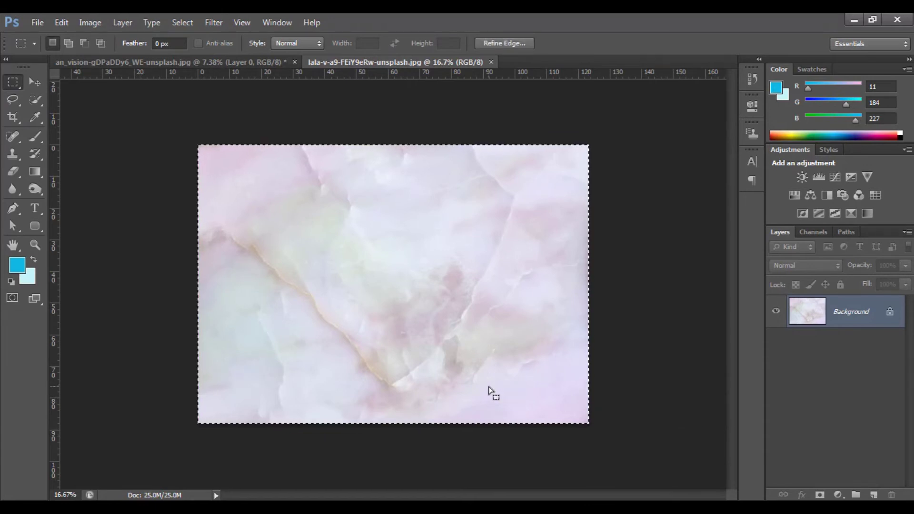
mouse_move(489, 388)
left_mouse_down()
mouse_move(253, 67)
mouse_move(512, 263)
mouse_move(572, 282)
left_mouse_up()
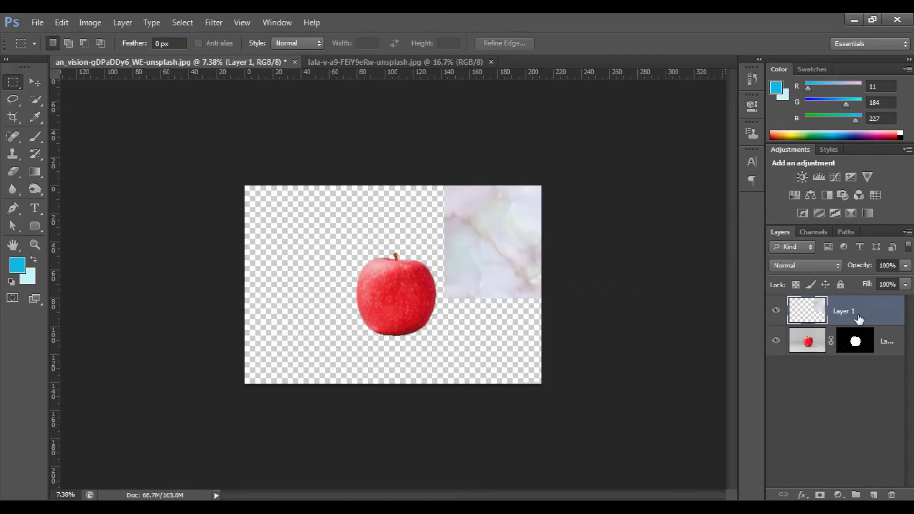
Send the marble layer below the apple, shift it top-left, and scale it to fill the canvas.
key("ctrl+bracketleft")
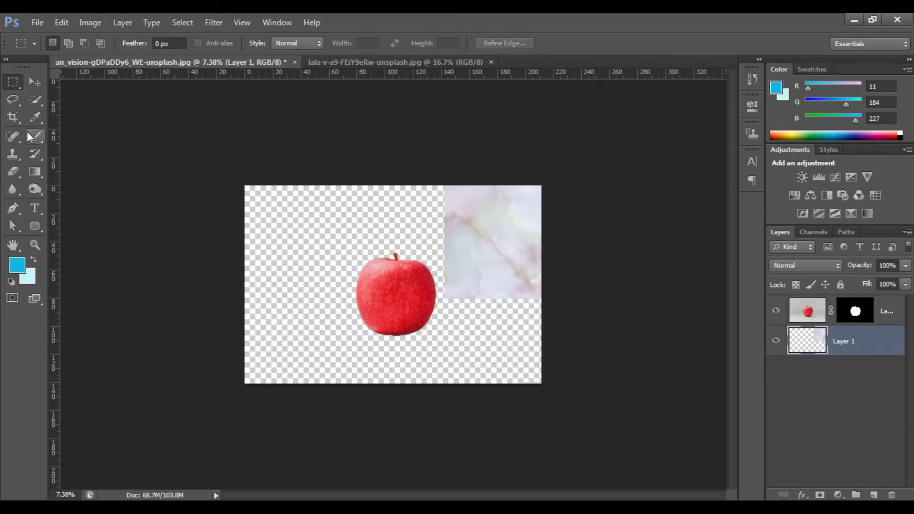
left_click(29, 84)
mouse_move(481, 228)
left_mouse_down()
mouse_move(281, 232)
mouse_move(285, 238)
left_mouse_up()
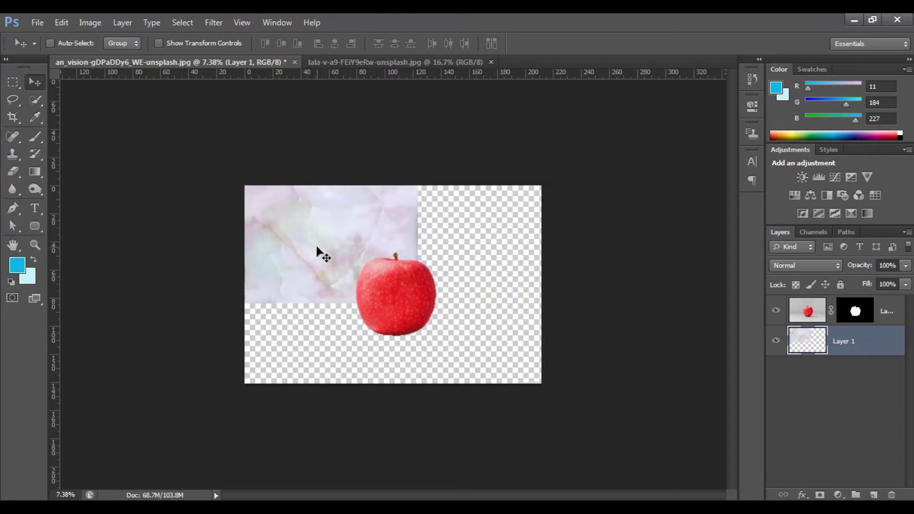
key("ctrl+t")
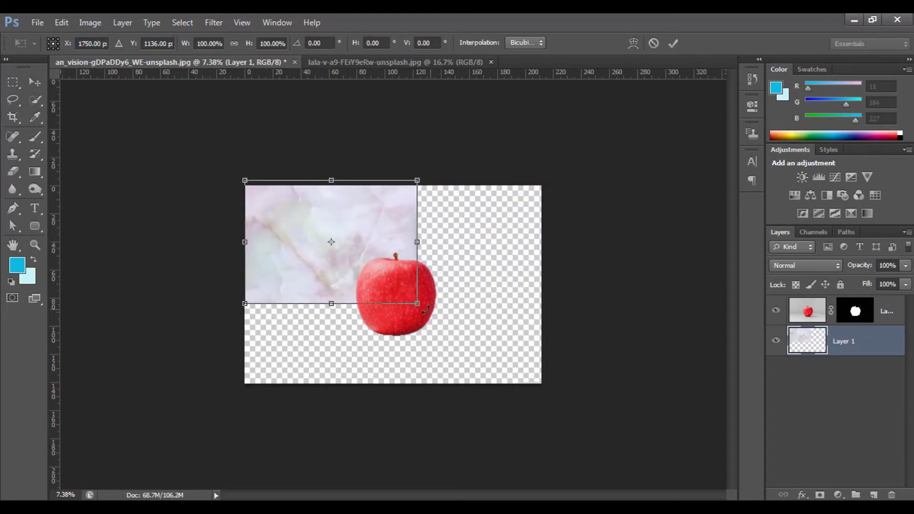
left_click_drag(423, 307, 543, 398)
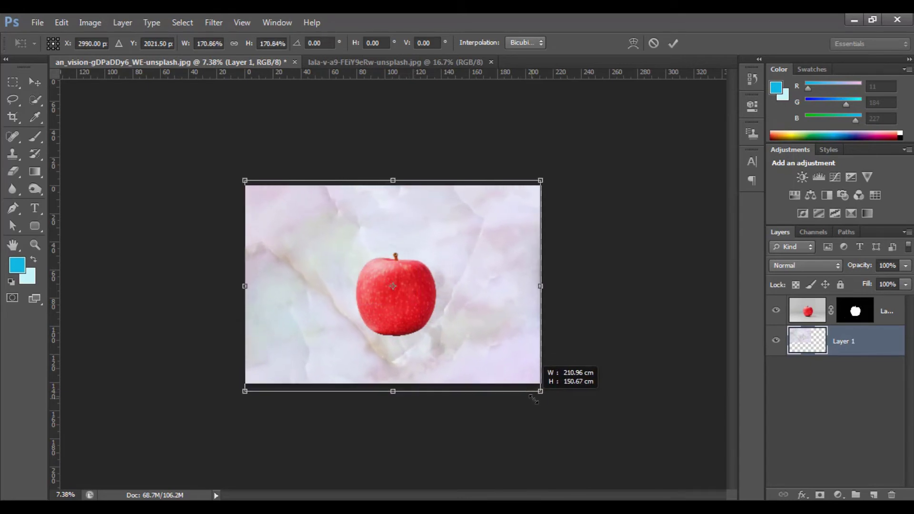
key("Return")
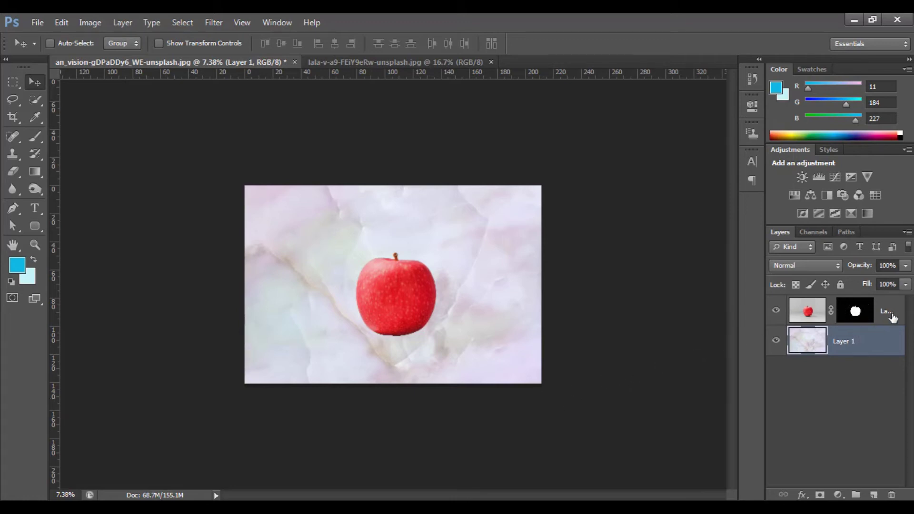
Toggle Layer 0's mask off and on, then Alt-click it to view the mask alone.
left_click(852, 314, "shift")
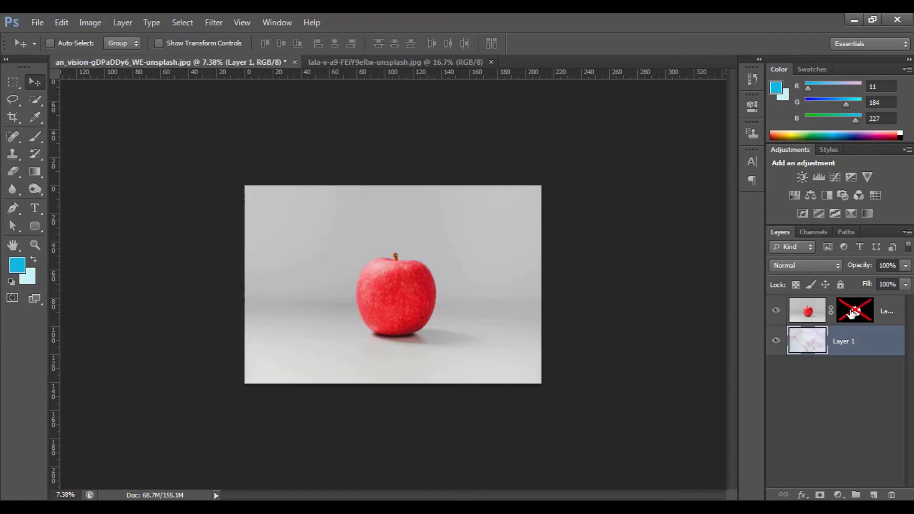
left_click(852, 312, "shift")
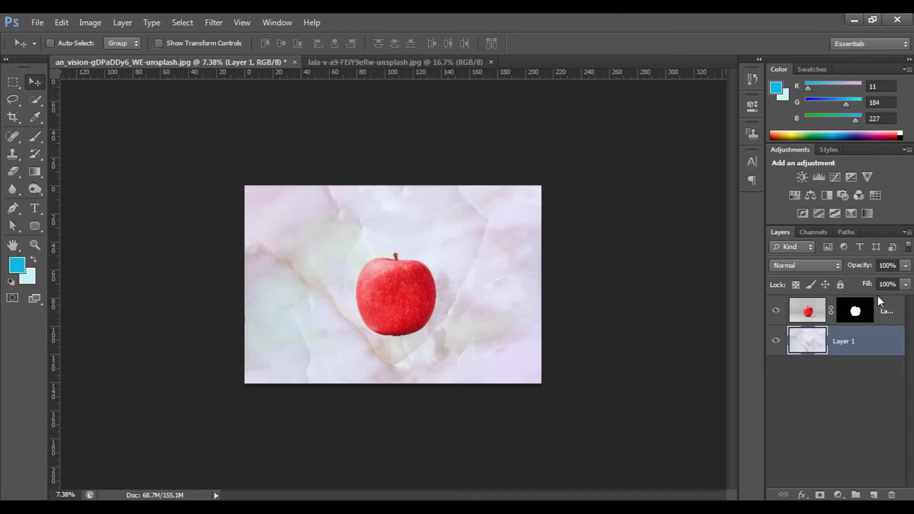
left_click(853, 310, "alt")
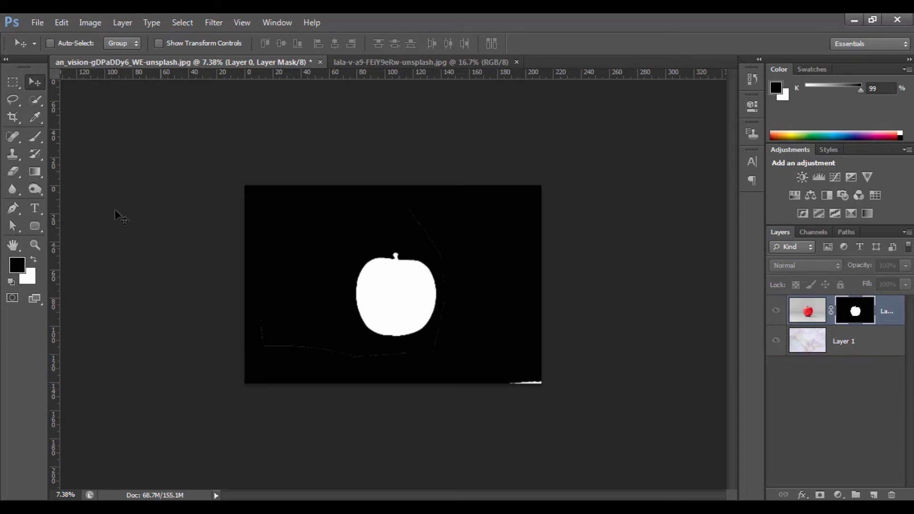
Paint black over the white streaks along the mask's bottom edge and return to the normal composite view.
left_click(34, 136)
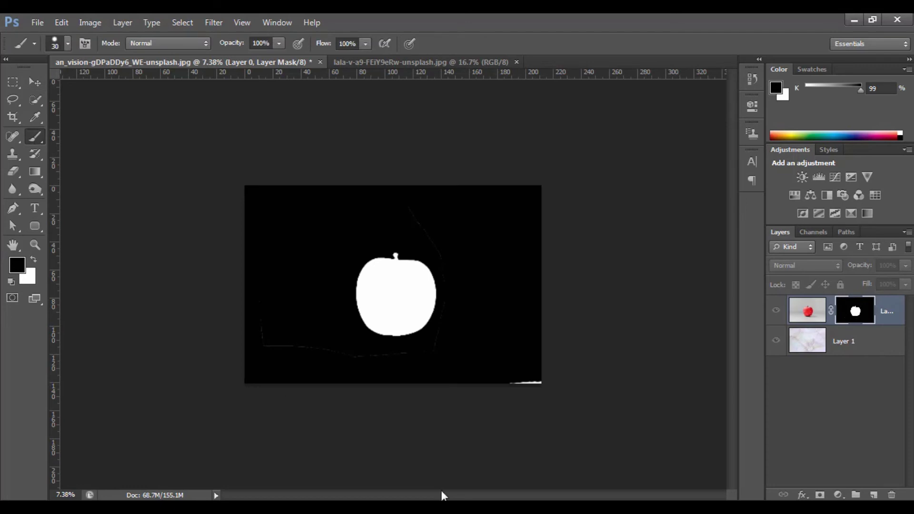
left_click_drag(544, 386, 519, 382)
left_click_drag(512, 383, 557, 384)
left_click(868, 322, "alt")
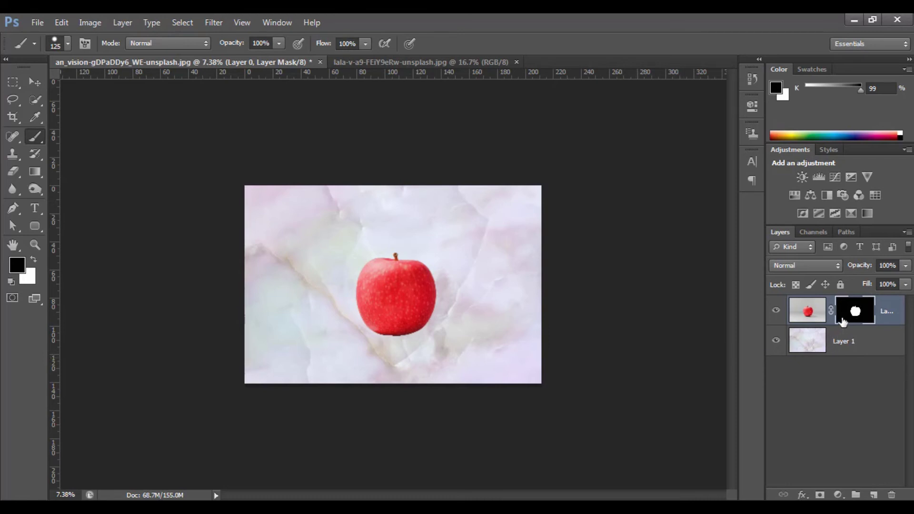
left_click_drag(875, 312, 883, 447)
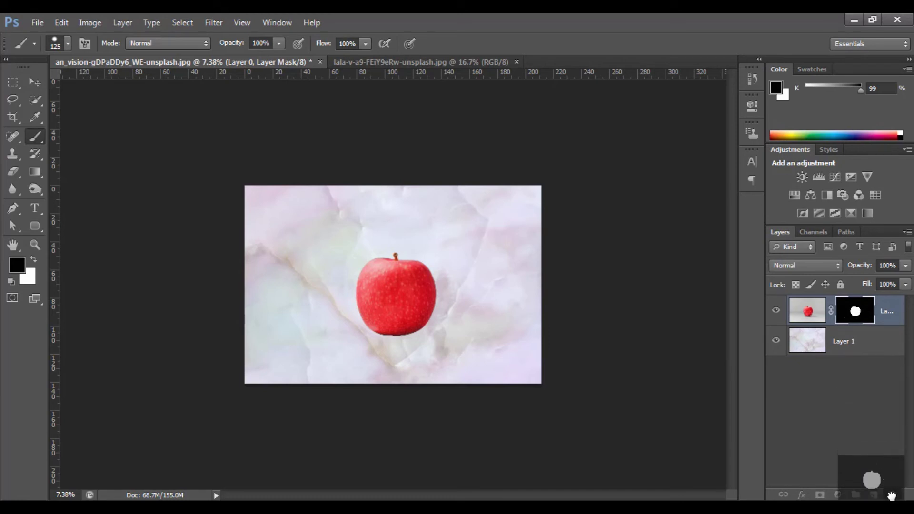
Drag the apple layer's mask to the trash and delete it without applying.
left_click_drag(883, 447, 892, 495)
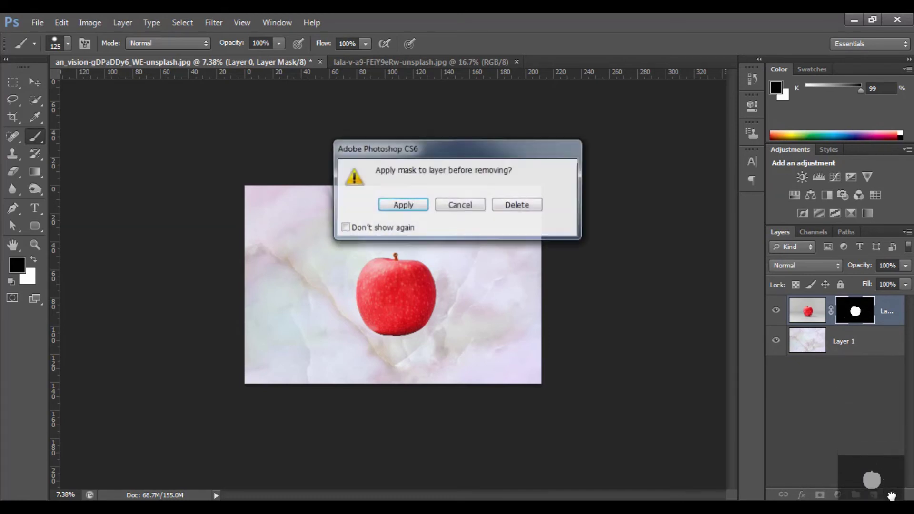
left_click(518, 206)
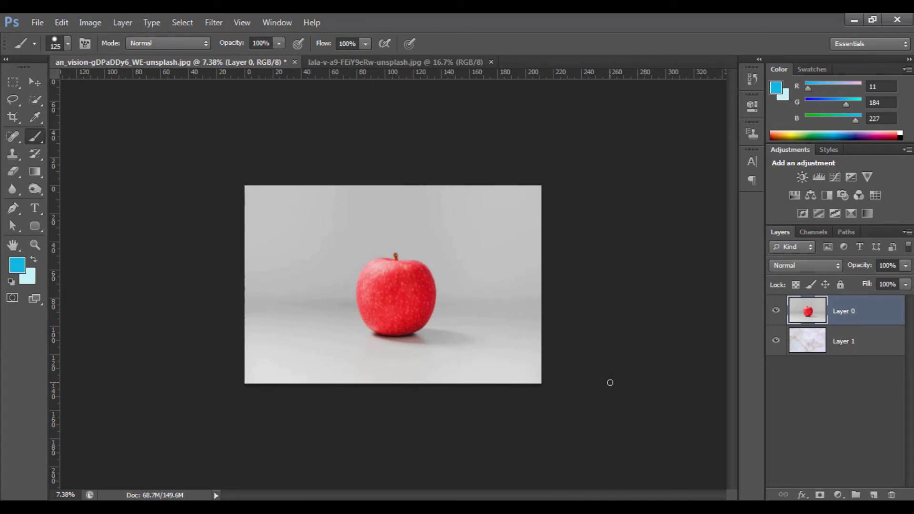
Quick-select the whole apple, then zoom in on its stem.
left_click(34, 101)
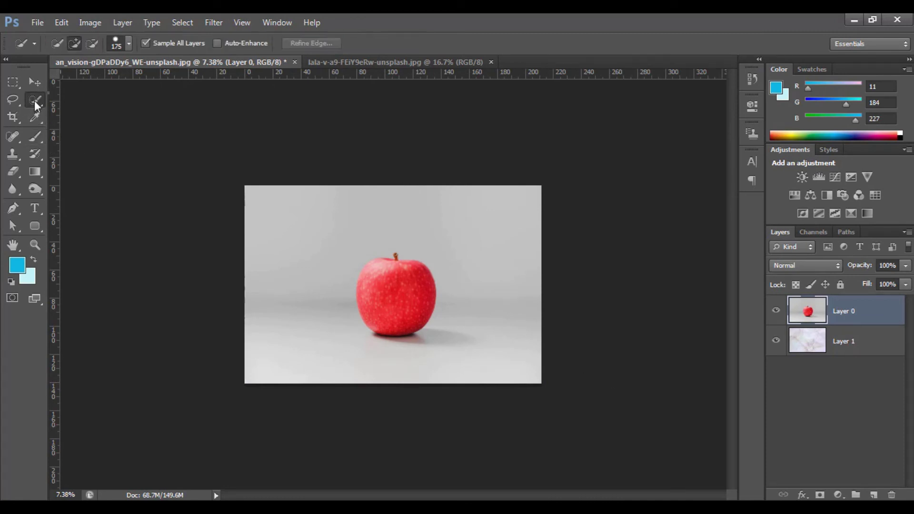
left_click(78, 101)
mouse_move(386, 284)
left_mouse_down()
mouse_move(401, 264)
mouse_move(397, 280)
mouse_move(498, 240)
left_mouse_up()
key("z")
scroll(351, 267, "up", 2)
scroll(351, 268, "up", 1)
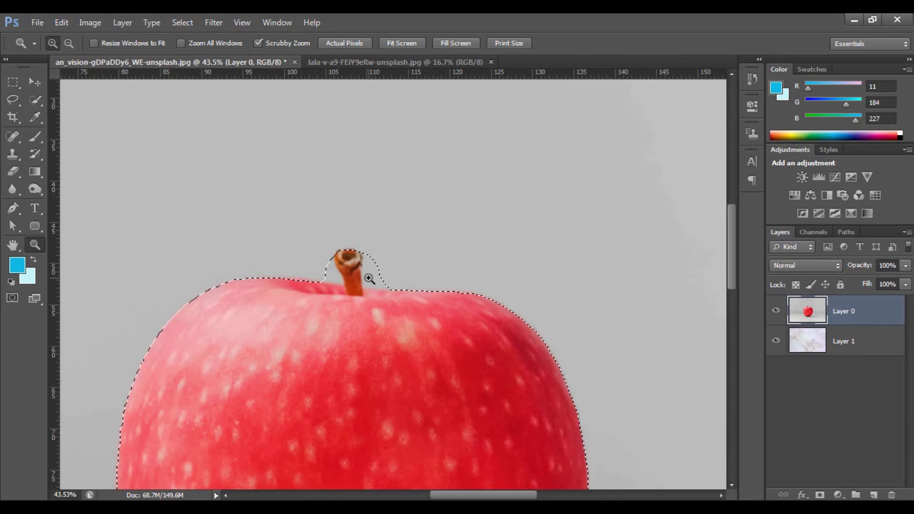
left_click_drag(370, 279, 404, 265)
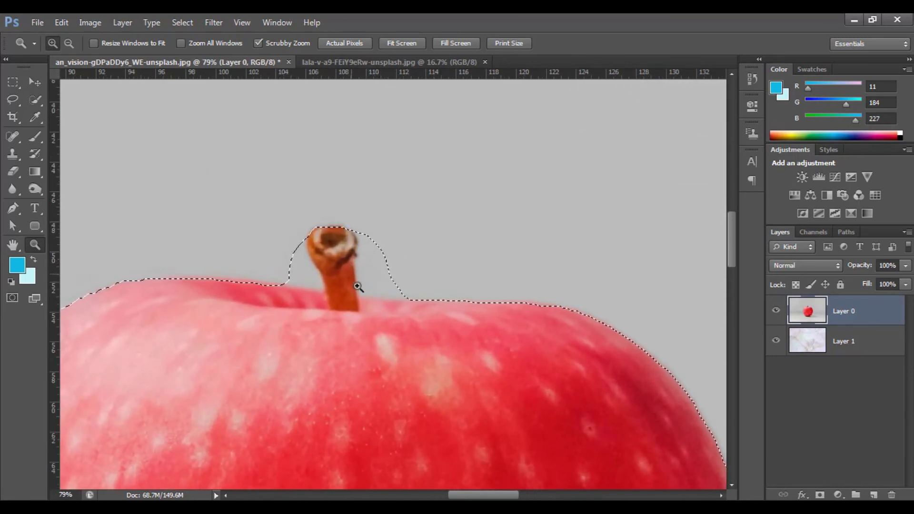
With a smaller brush, trim the grey background from the selection around the stem.
left_click(35, 100)
key("bracketleft")
key("bracketleft")
key("bracketleft")
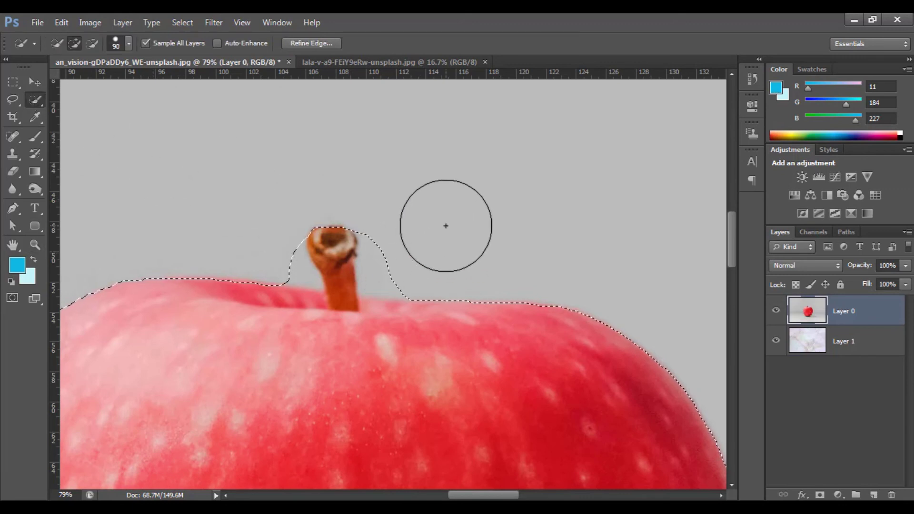
key("alt")
mouse_move(406, 255)
left_mouse_down()
mouse_move(381, 253)
mouse_move(391, 275)
mouse_move(373, 275)
left_mouse_up()
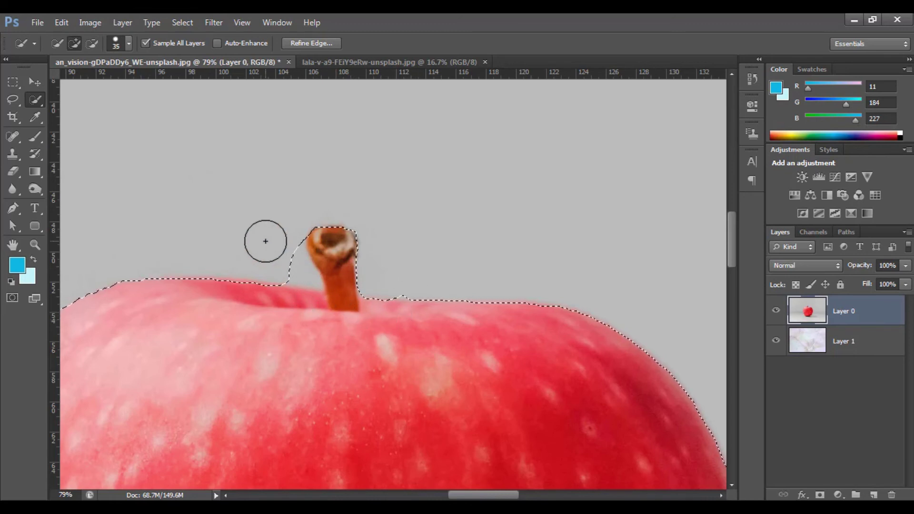
left_click_drag(292, 254, 303, 268)
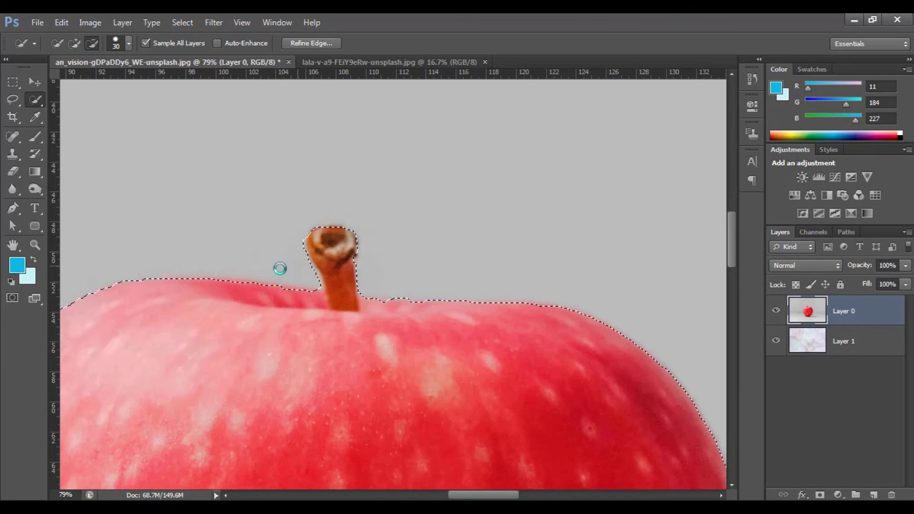
left_click_drag(281, 288, 316, 296)
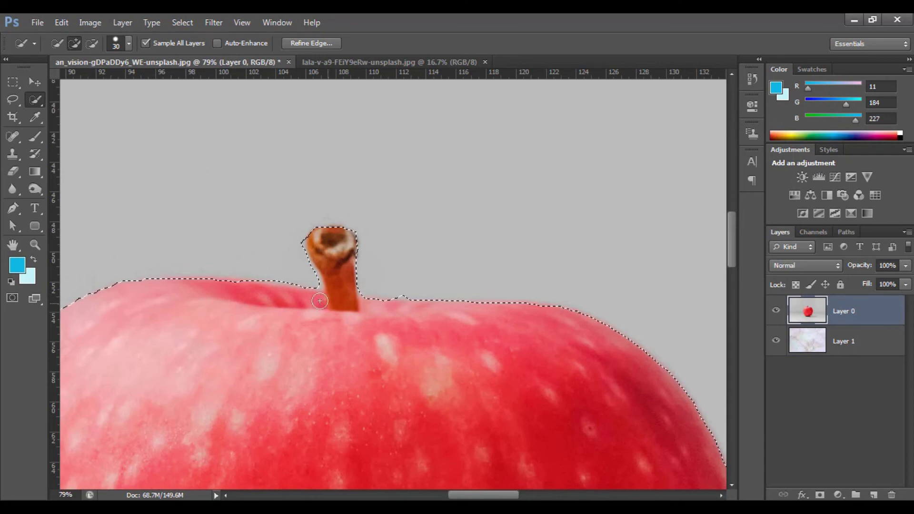
key("alt")
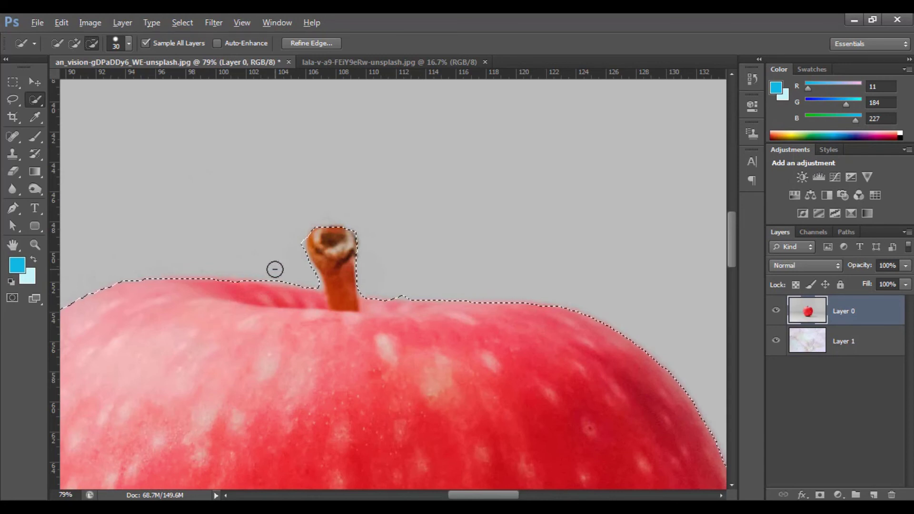
left_click_drag(274, 274, 306, 269)
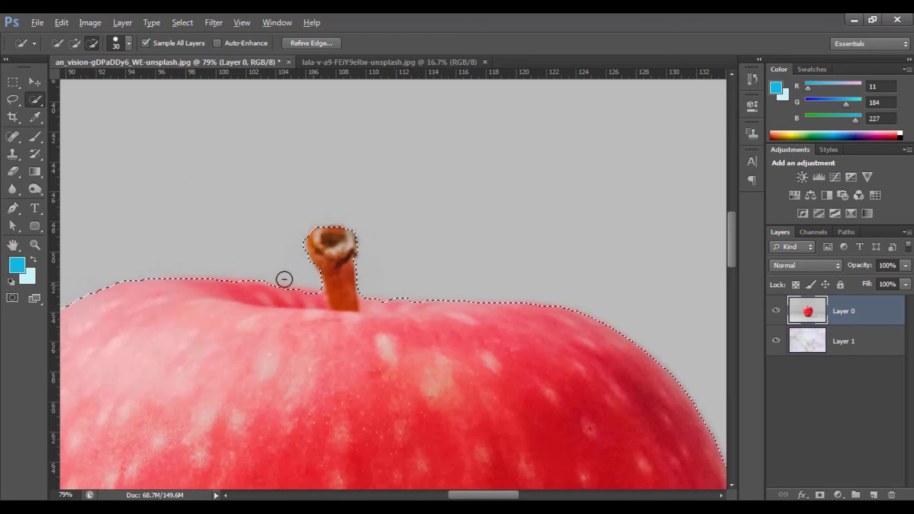
left_click_drag(281, 293, 264, 283)
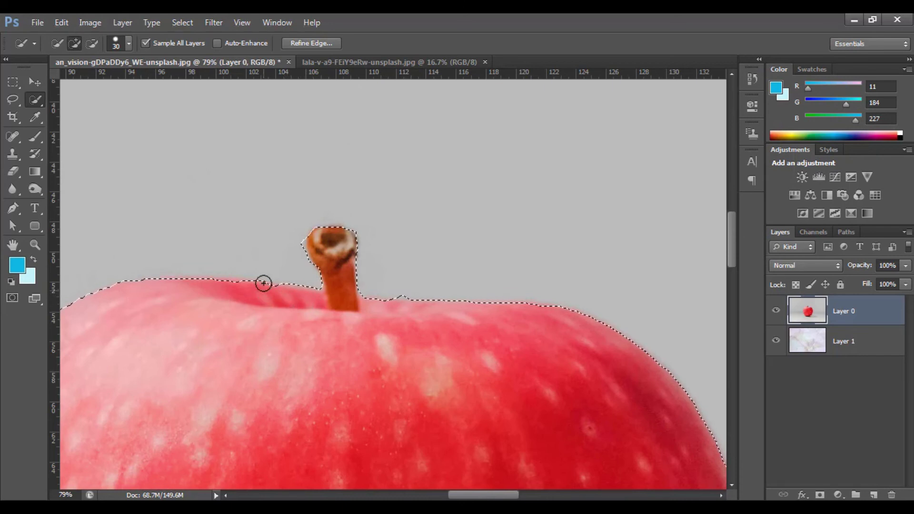
Zoom back out to show the whole apple.
key("ctrl+d")
key("ctrl+minus")
key("ctrl+minus")
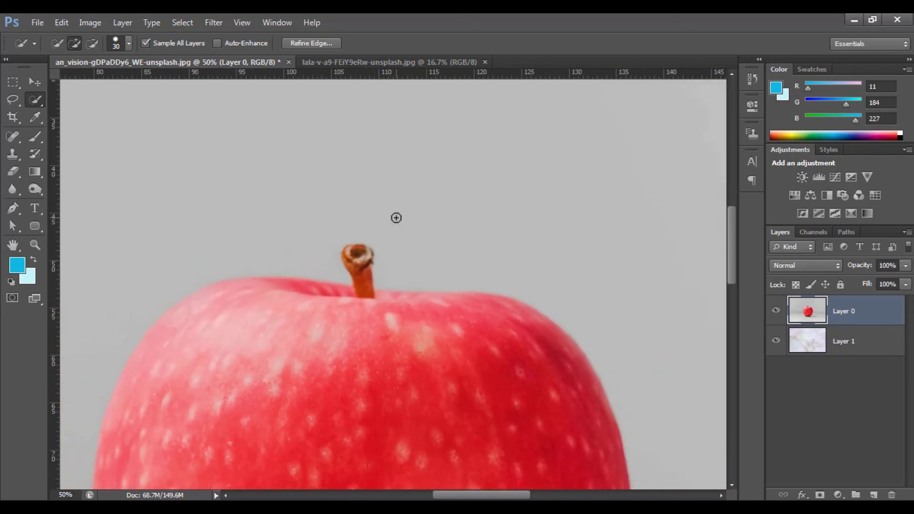
key("ctrl+minus")
scroll(396, 217, "down", 3)
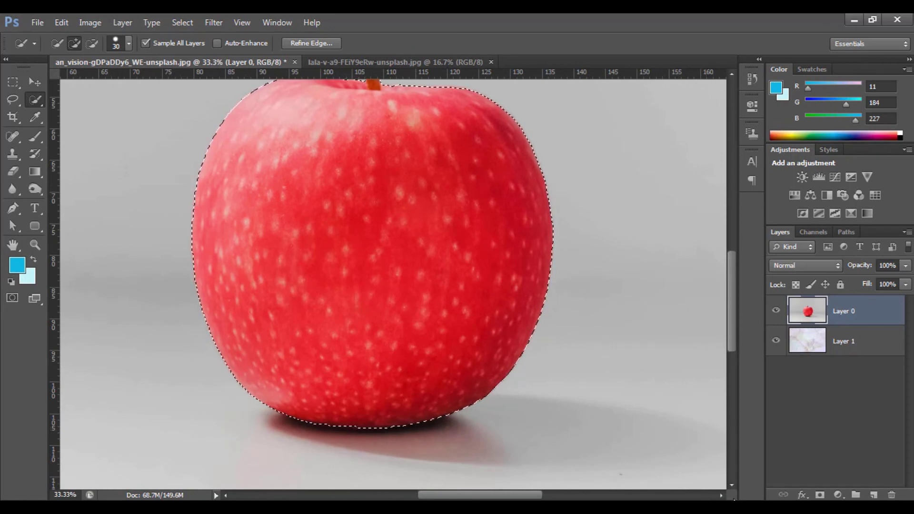
Add a layer mask to Layer 0 from the apple selection, then toggle the mask off and back on to compare.
left_click(819, 495)
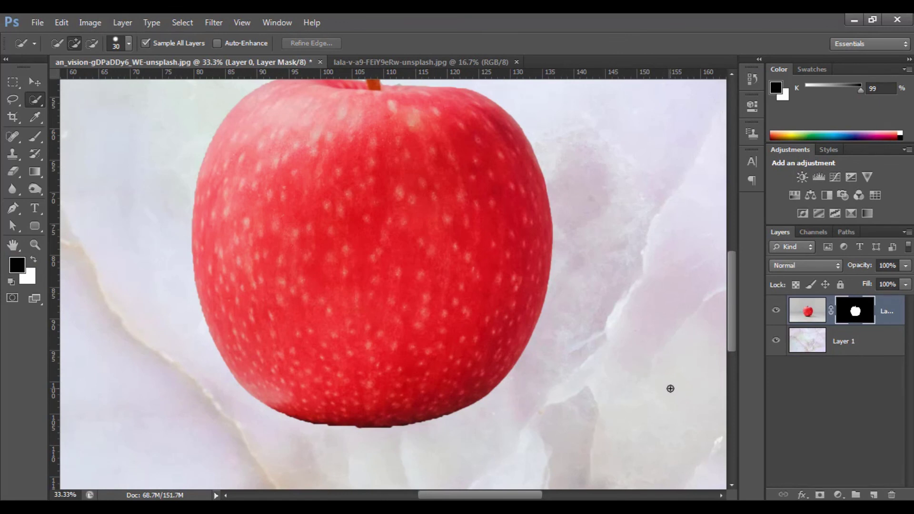
key("z")
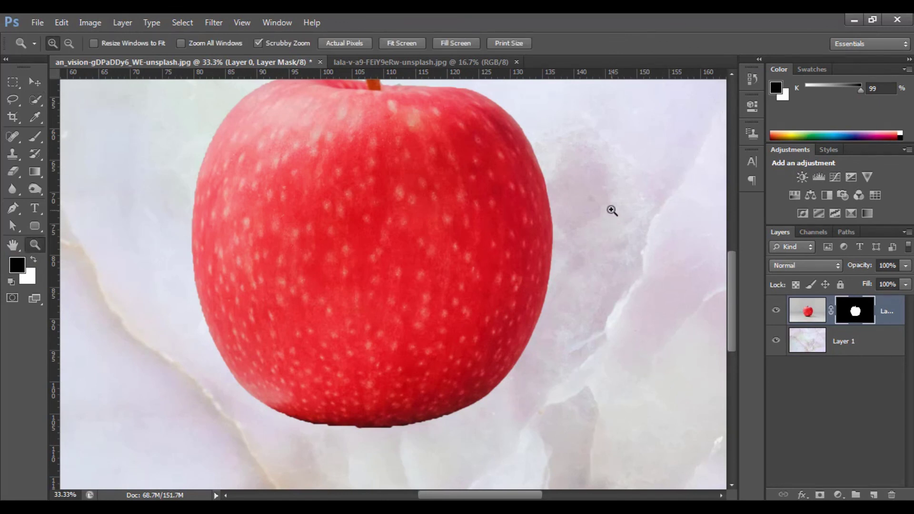
mouse_move(611, 211)
left_mouse_down()
mouse_move(519, 259)
mouse_move(542, 252)
left_mouse_up()
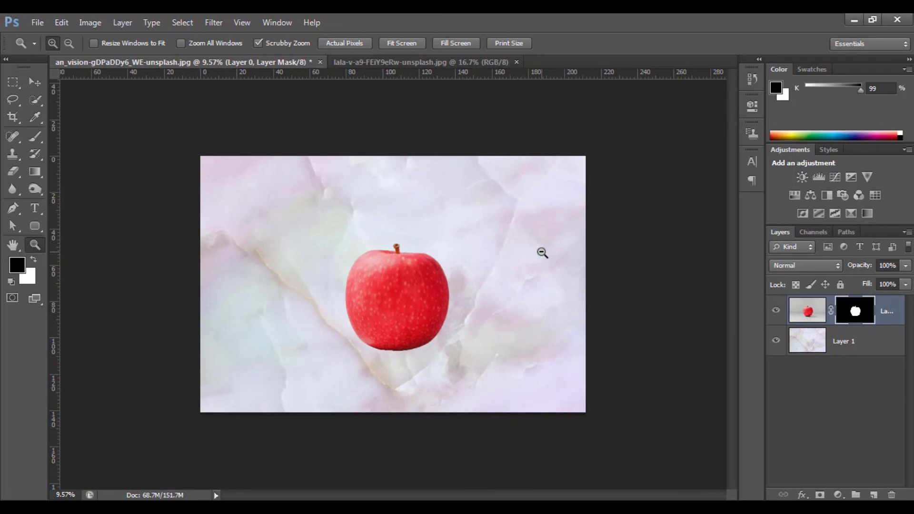
left_click(849, 317, "shift")
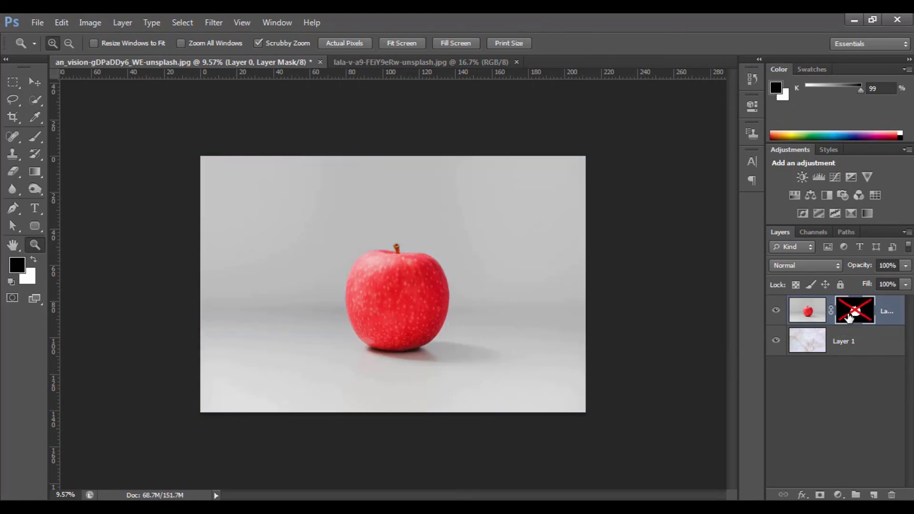
left_click(849, 318, "shift")
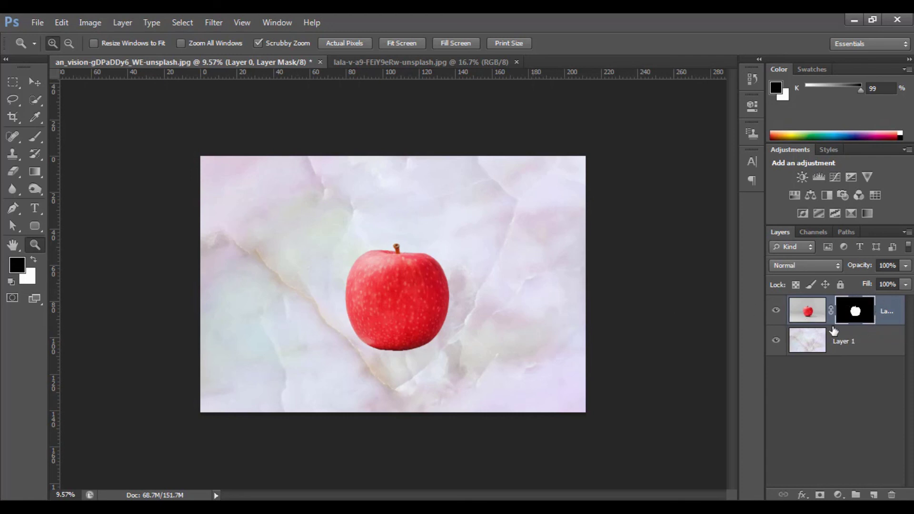
Target Layer 0's pixels and set the foreground colour to black.
left_click(815, 324)
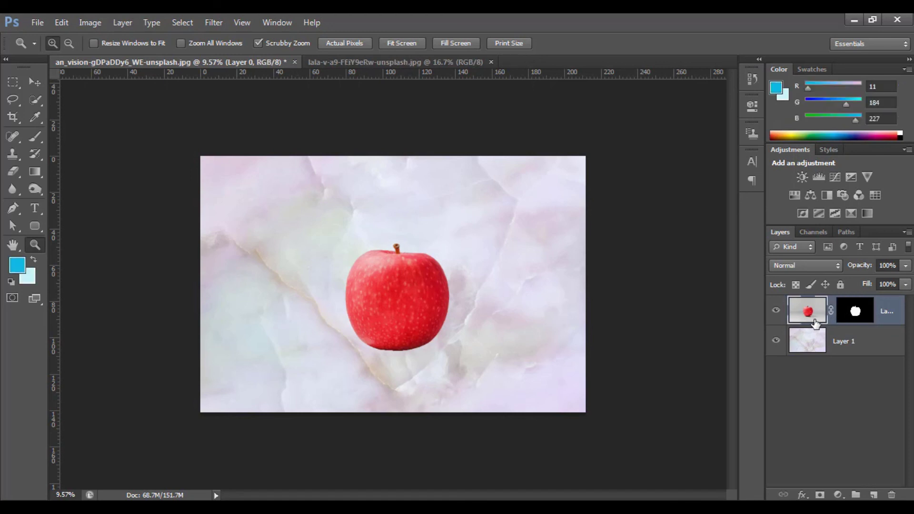
left_click(22, 265)
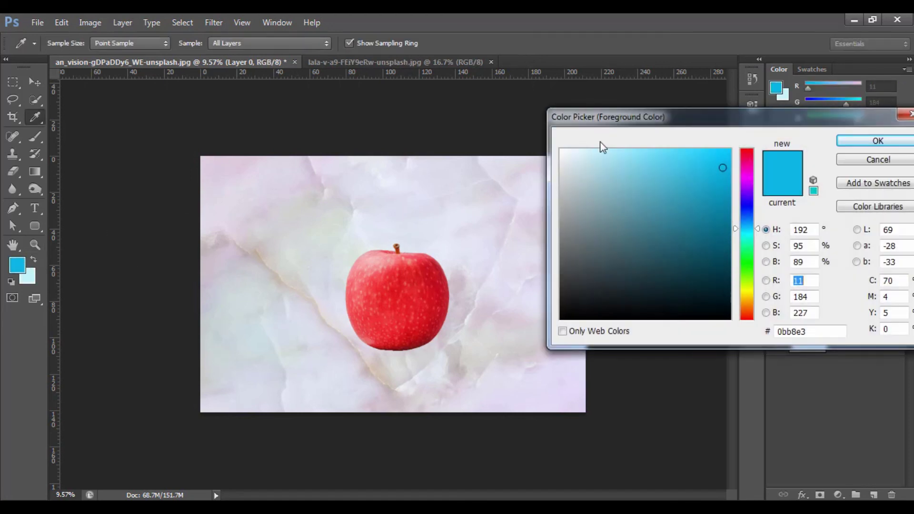
left_click(561, 318)
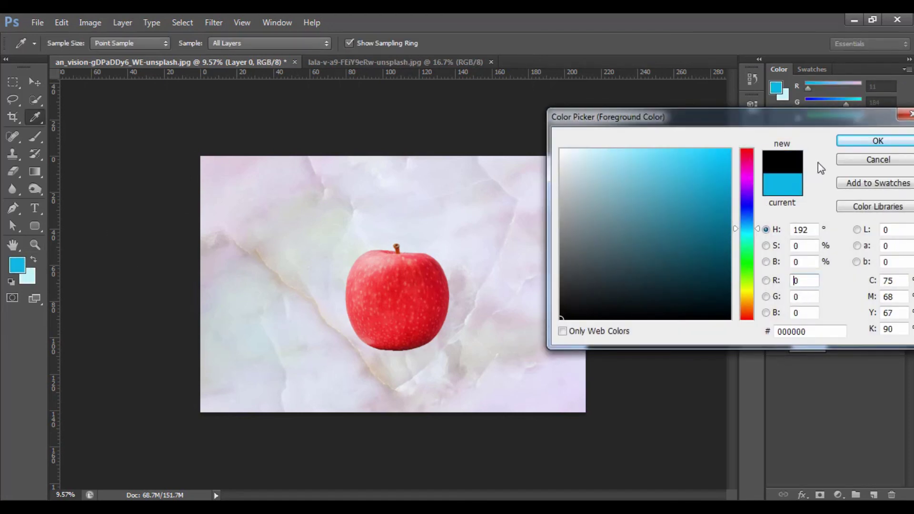
left_click(846, 147)
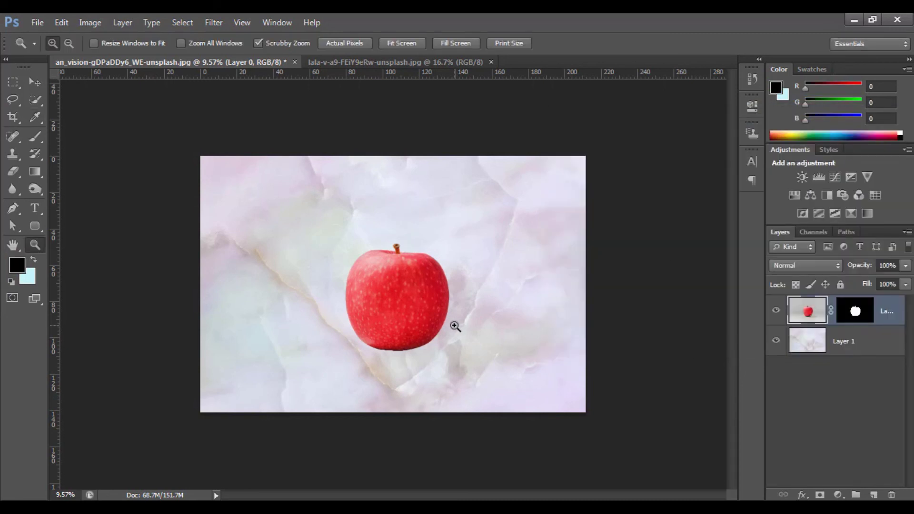
Paint a test black brush stroke across the apple, then undo it.
left_click(35, 138)
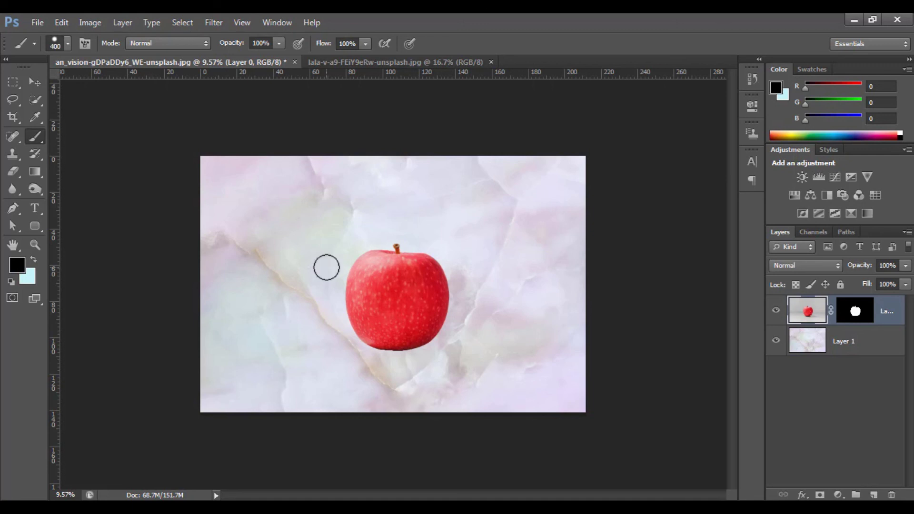
left_click_drag(326, 265, 494, 333)
key("bracketright")
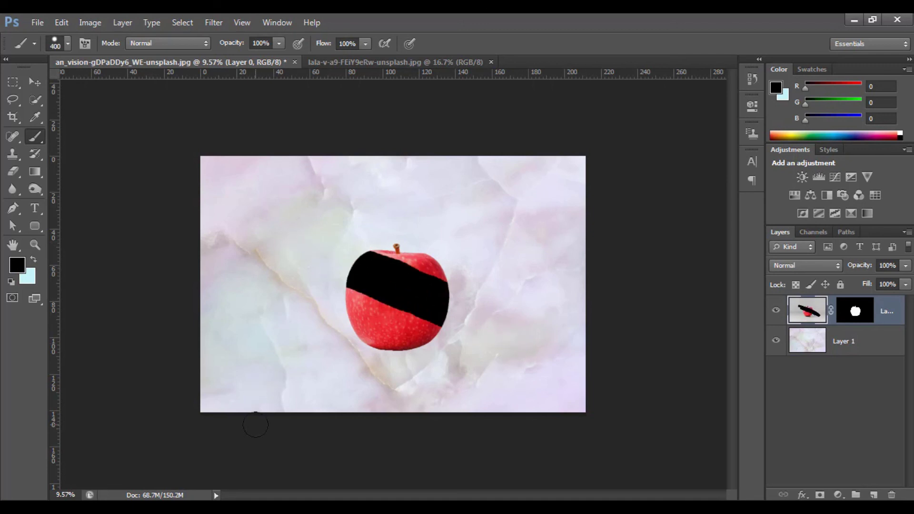
key("ctrl+z")
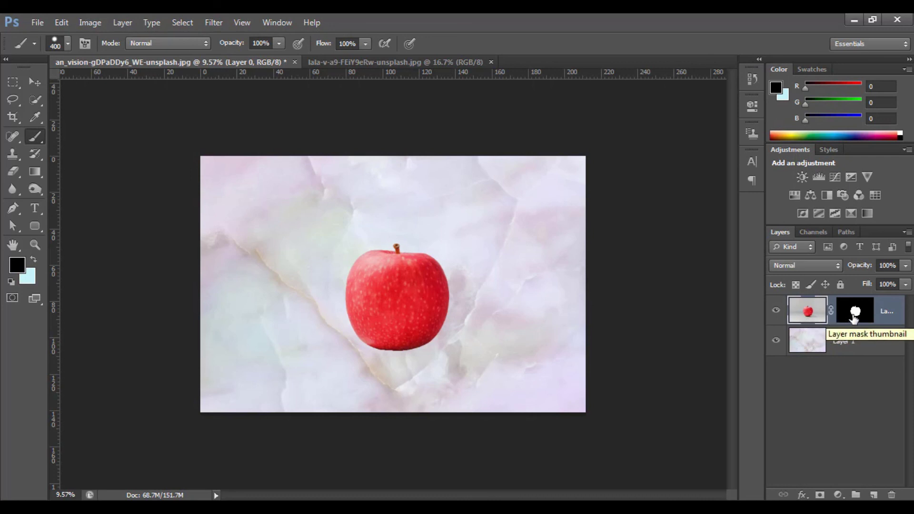
left_click(855, 318)
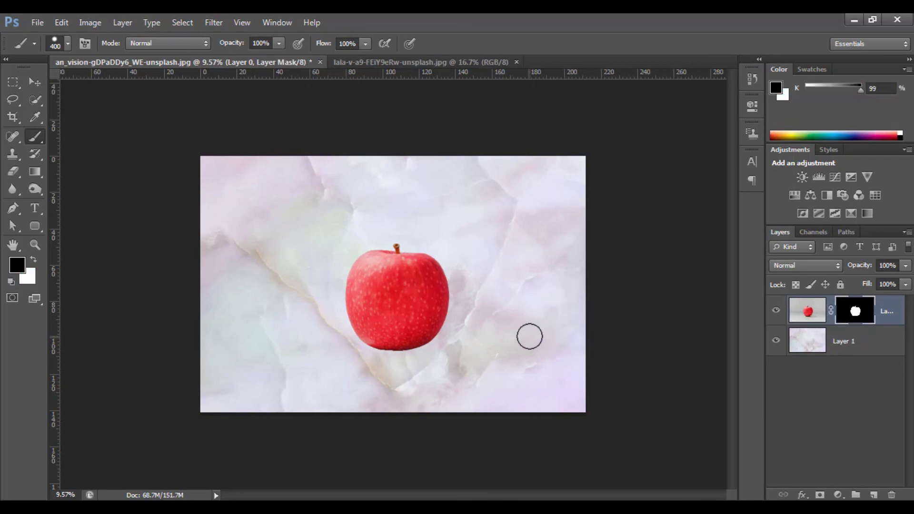
left_click_drag(528, 333, 246, 263)
left_click_drag(429, 296, 339, 283)
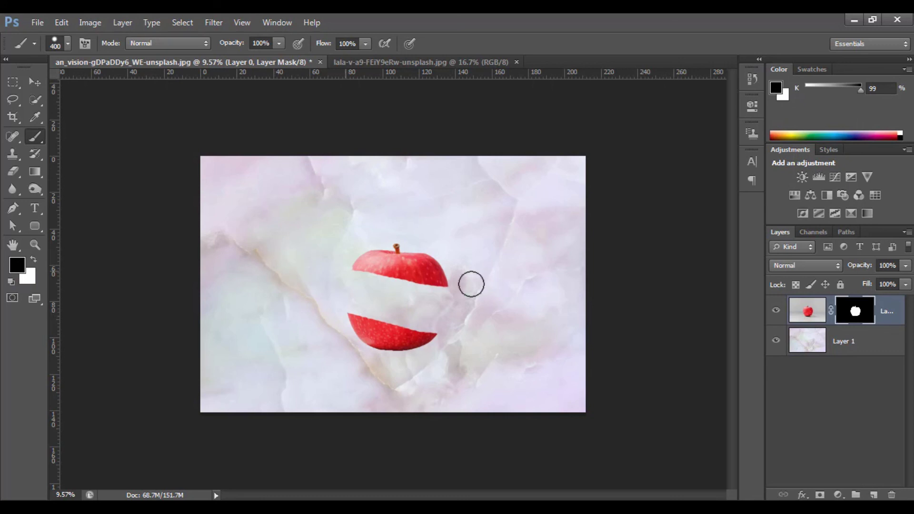
mouse_move(471, 281)
left_mouse_down()
mouse_move(319, 267)
mouse_move(467, 261)
mouse_move(345, 249)
left_mouse_up()
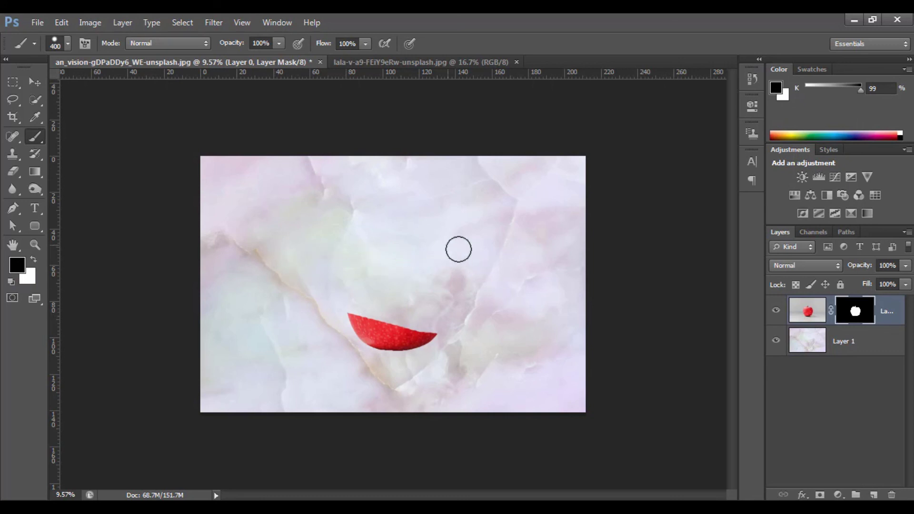
mouse_move(355, 323)
left_mouse_down()
mouse_move(341, 324)
mouse_move(453, 355)
left_mouse_up()
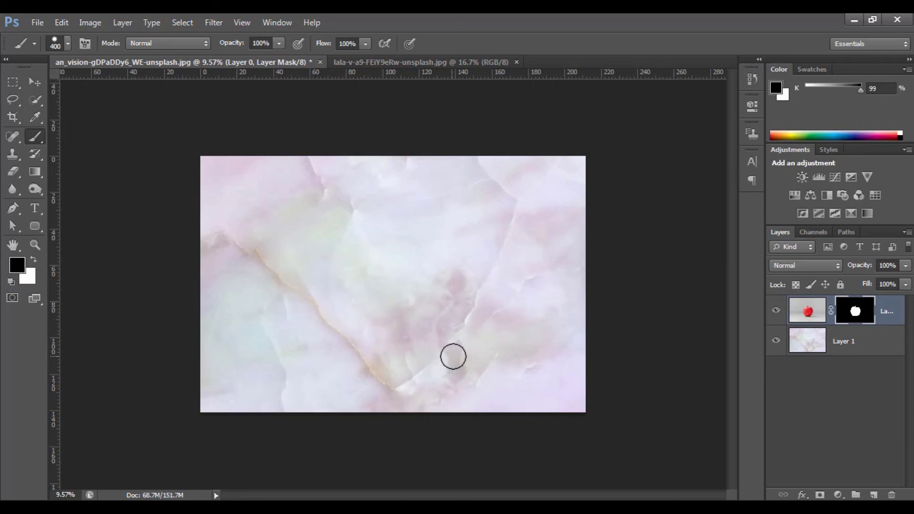